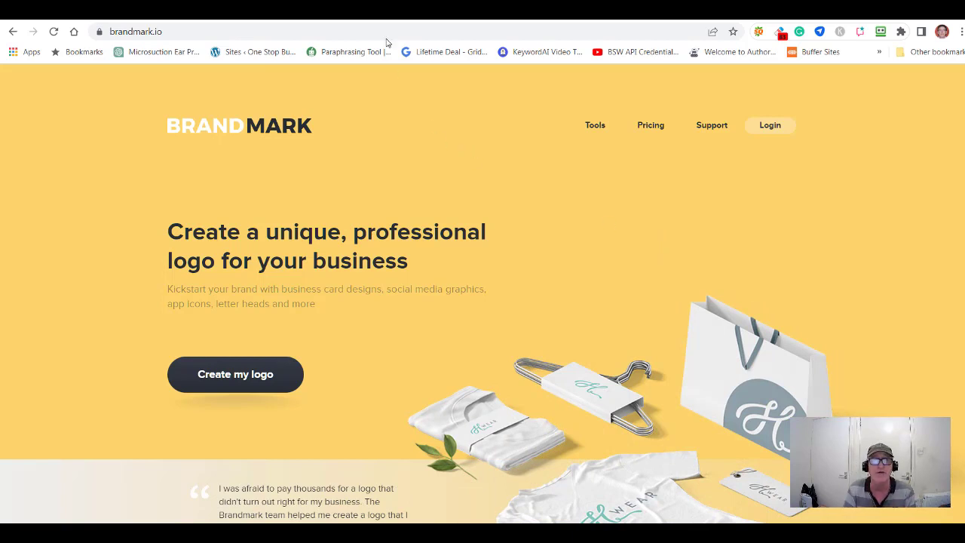
- Look at the Namelix business name generator and return to the Brandmark home page
click(388, 11)
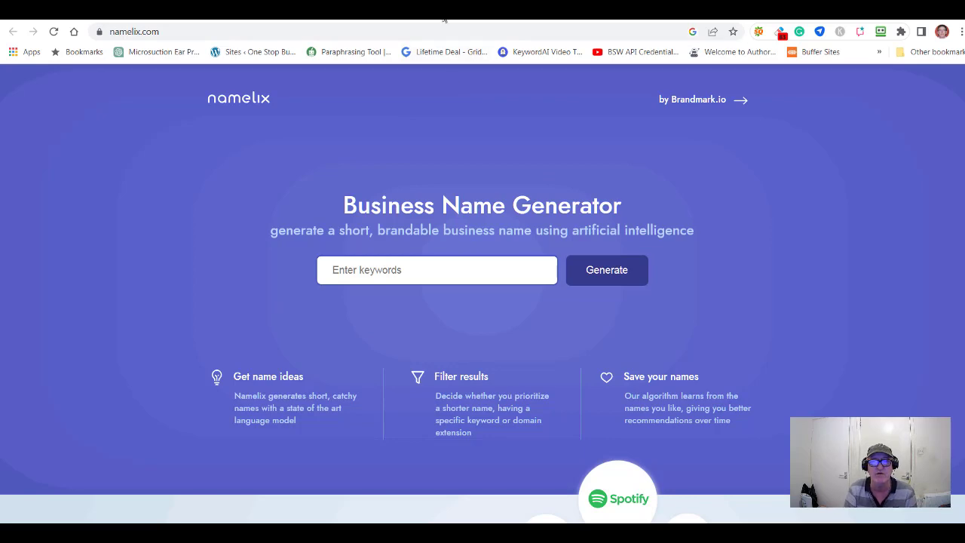
click(467, 9)
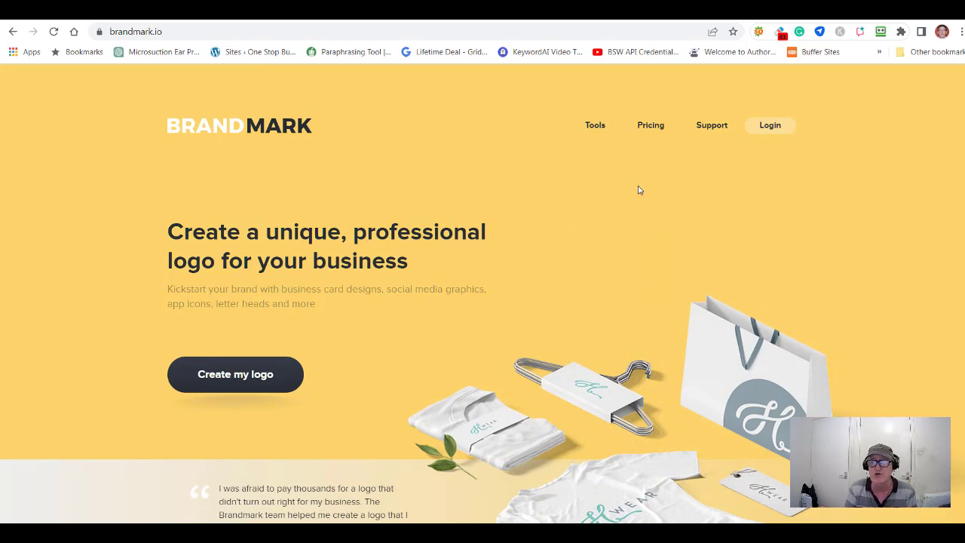
- Open Brandmark's pricing page and examine what the Basic, Designer and Enterprise packages include
click(647, 130)
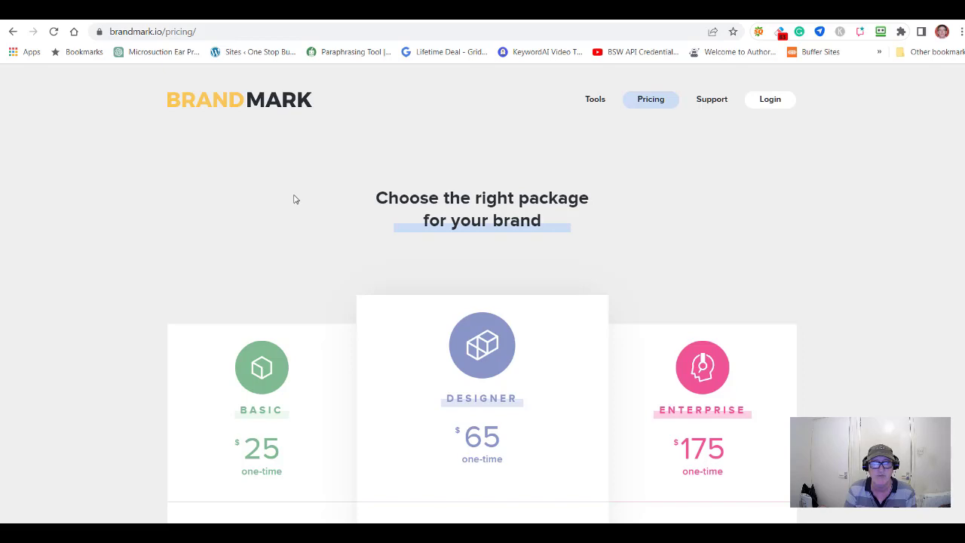
scroll(296, 198, down, 2)
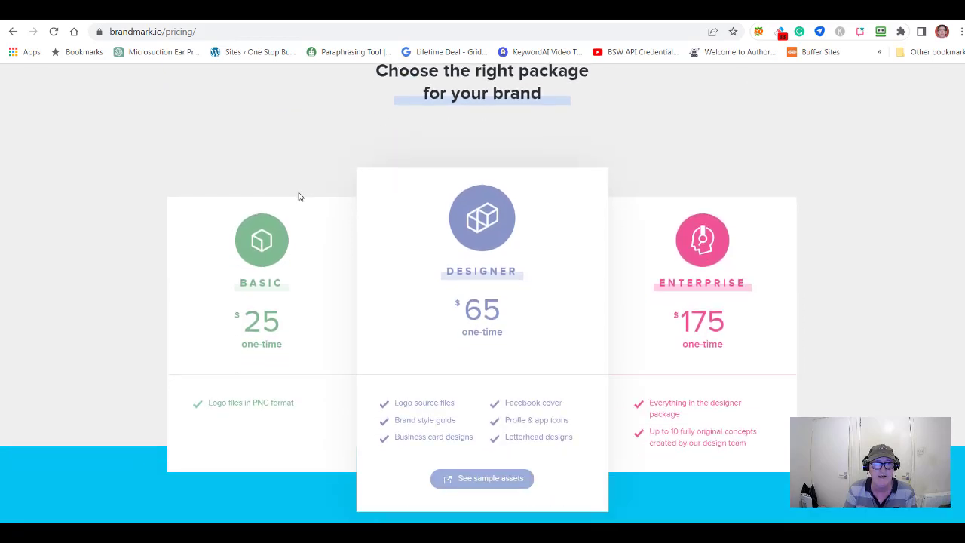
scroll(299, 196, down, 1)
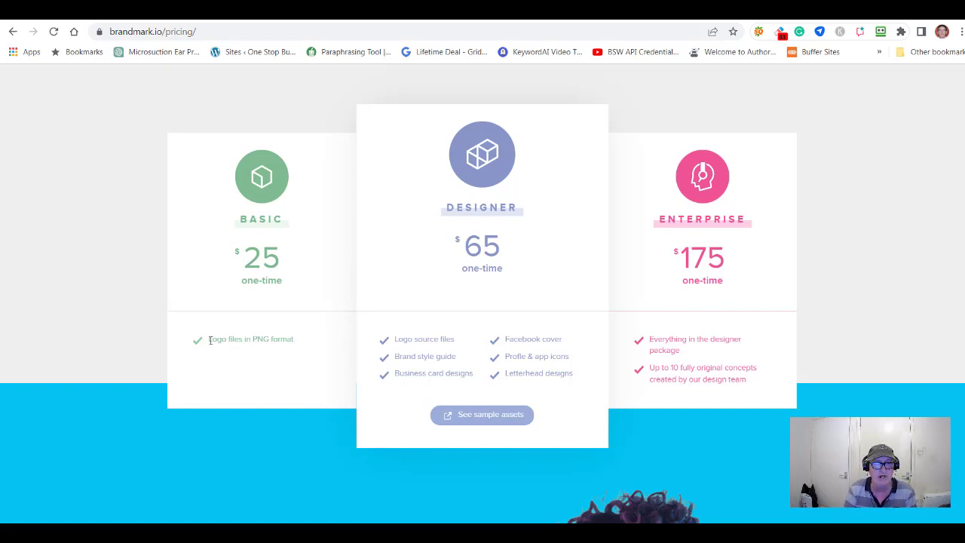
drag(208, 338, 295, 340)
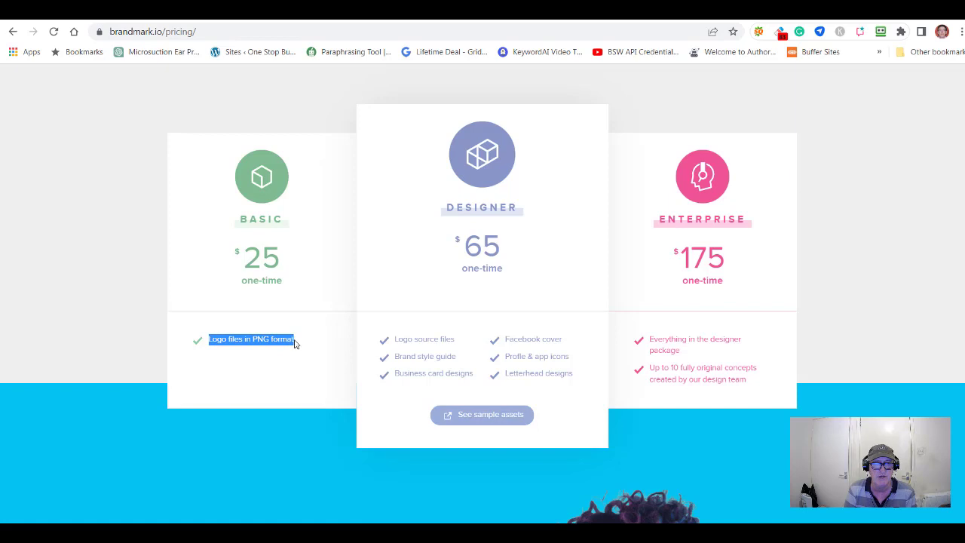
click(339, 262)
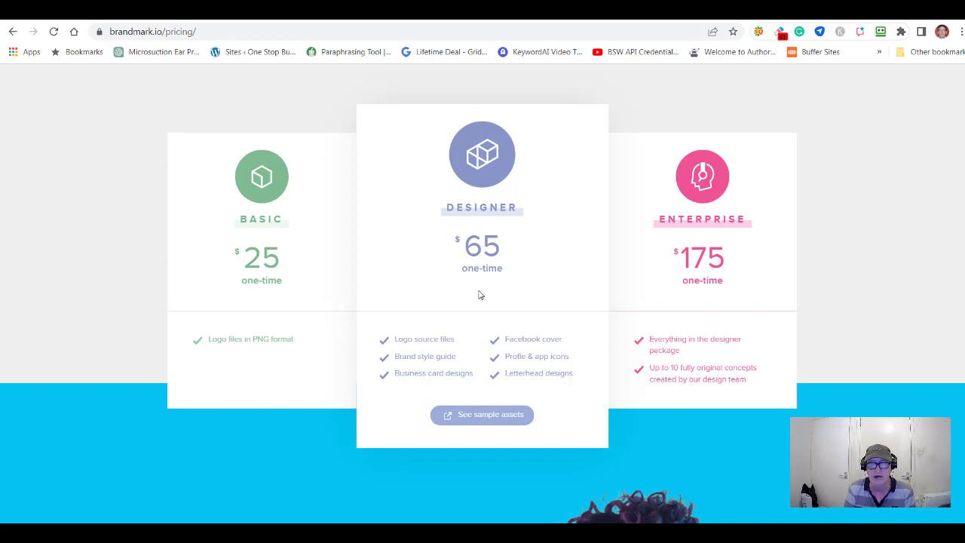
- Read through the benefits listed below the packages, including the copyright and commercial use terms
scroll(478, 295, down, 6)
scroll(478, 295, down, 1)
scroll(478, 295, up, 1)
scroll(477, 294, down, 4)
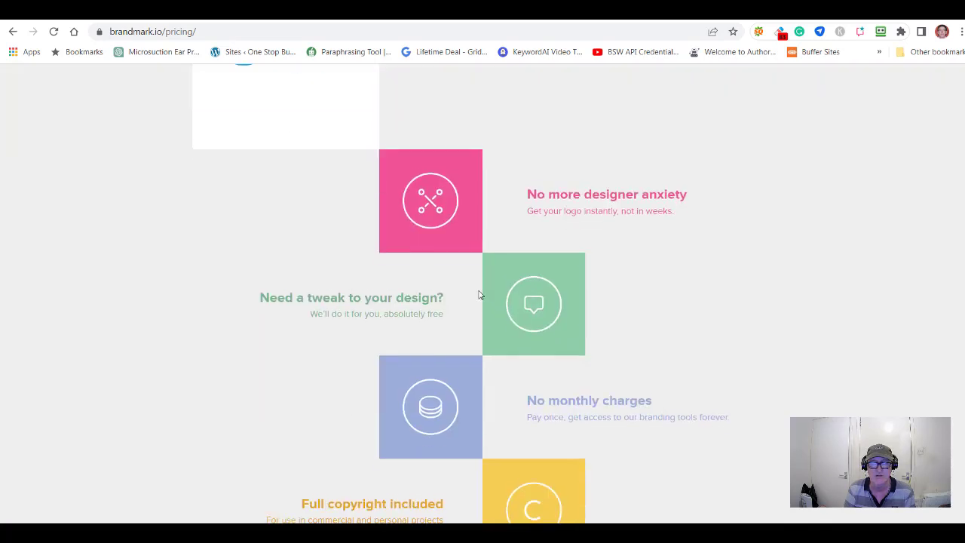
scroll(478, 294, down, 3)
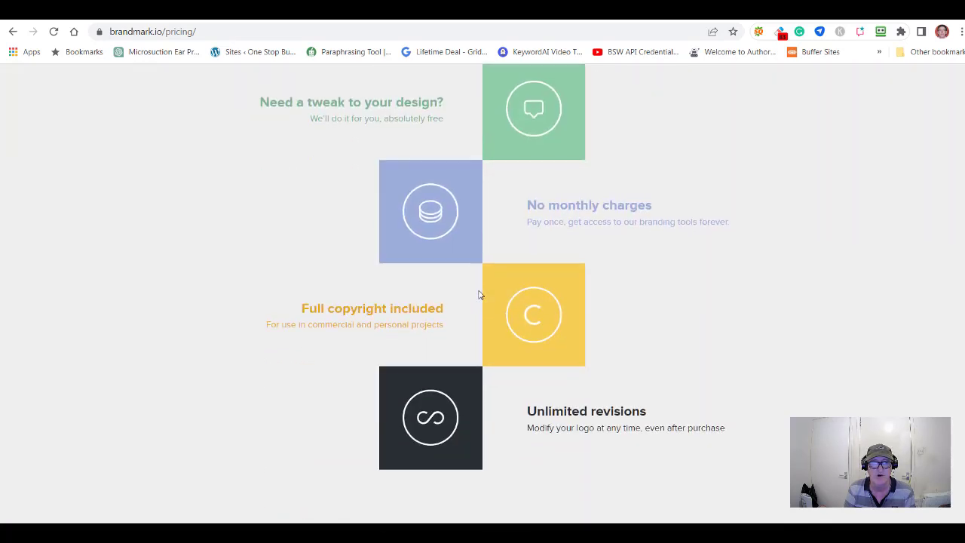
drag(446, 312, 293, 304)
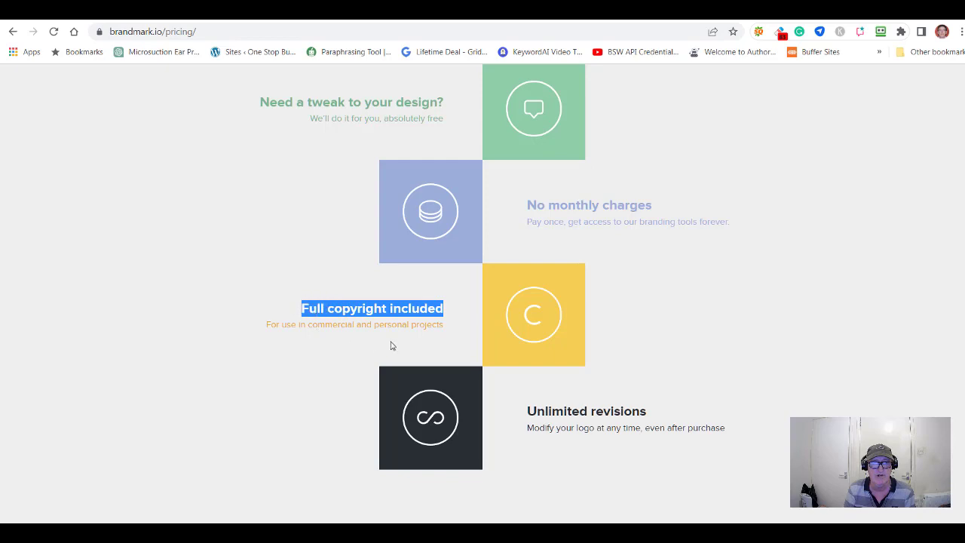
drag(444, 326, 264, 327)
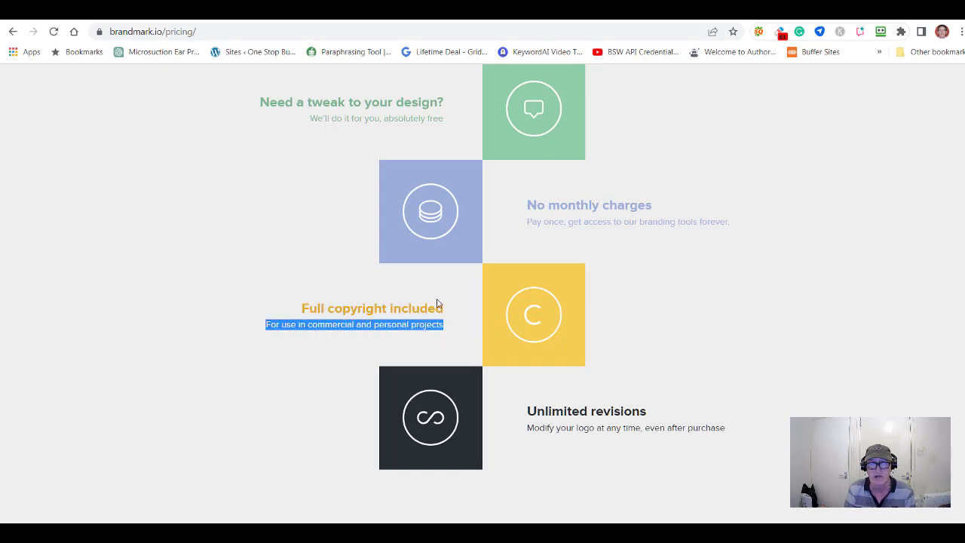
scroll(413, 309, down, 3)
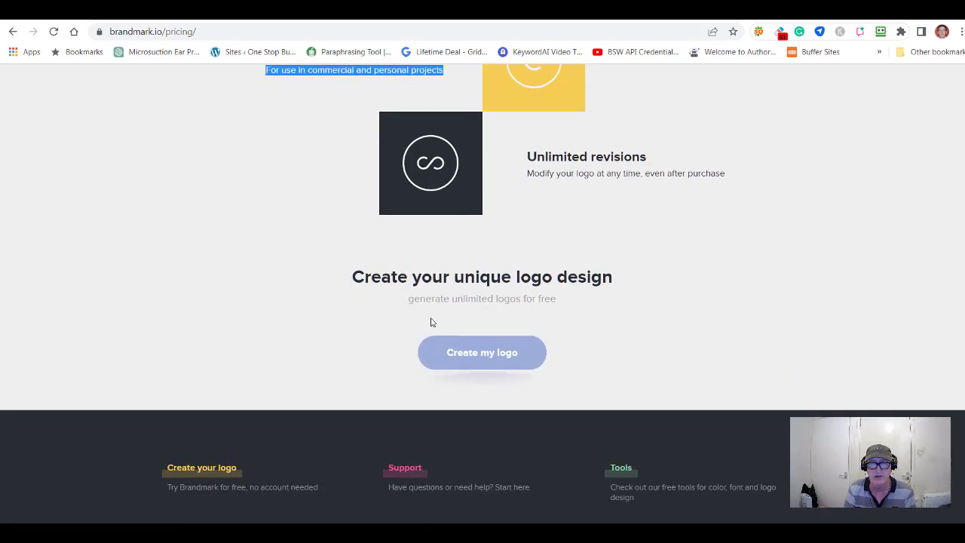
- Return to the package comparison on the pricing page and check the one-time prices again
key(F5)
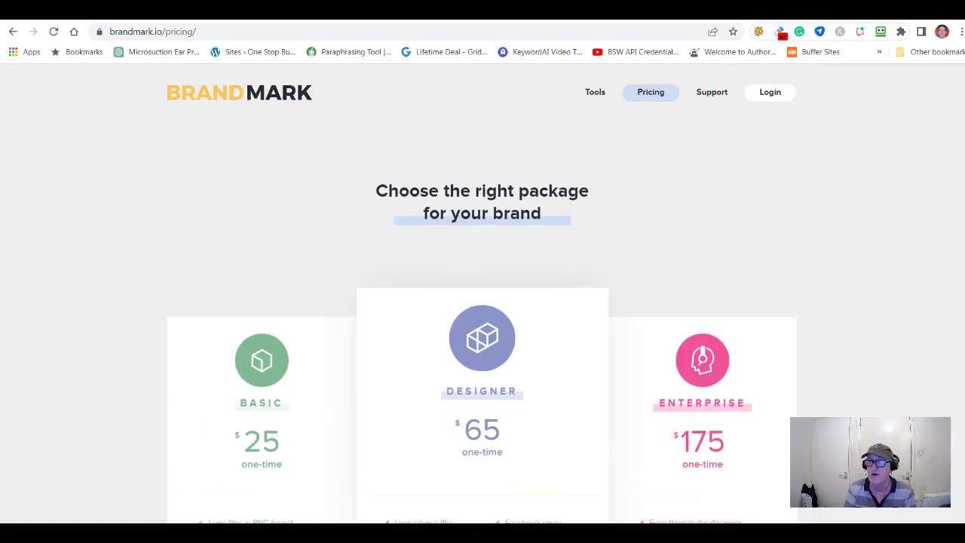
scroll(346, 188, down, 2)
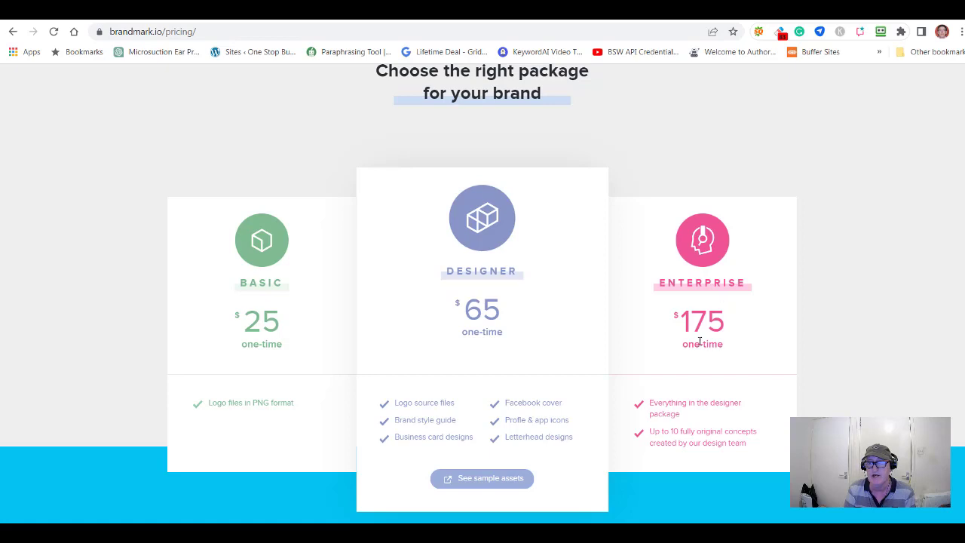
scroll(937, 124, up, 2)
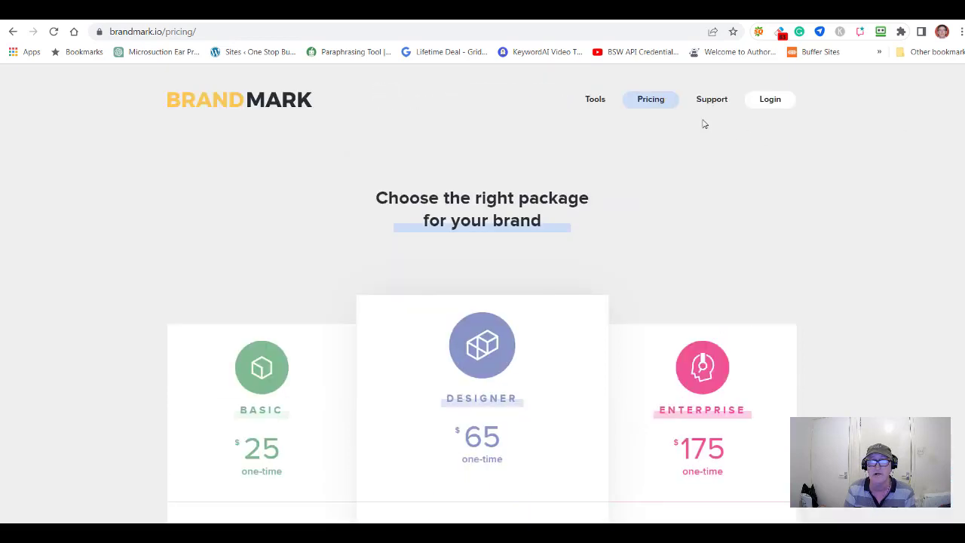
- Go back to the Brandmark home page and start creating a logo
click(278, 105)
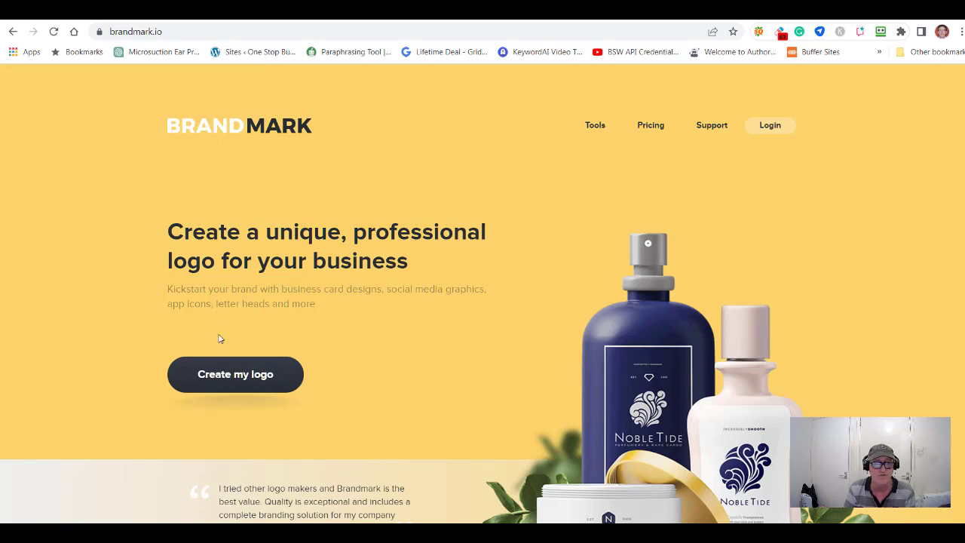
click(256, 379)
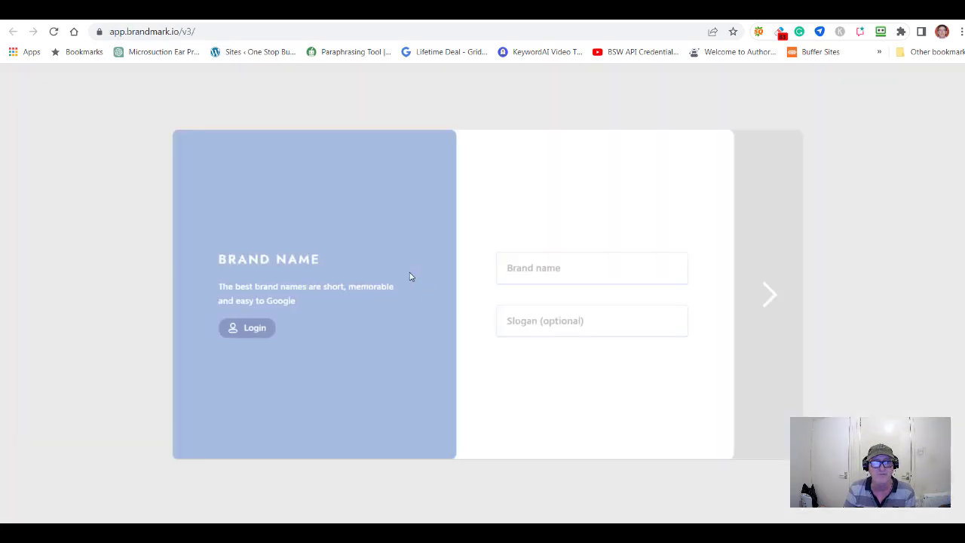
- Revisit the Namelix name generator as a source of brand names and return to Brandmark's brand name form
drag(319, 259, 217, 259)
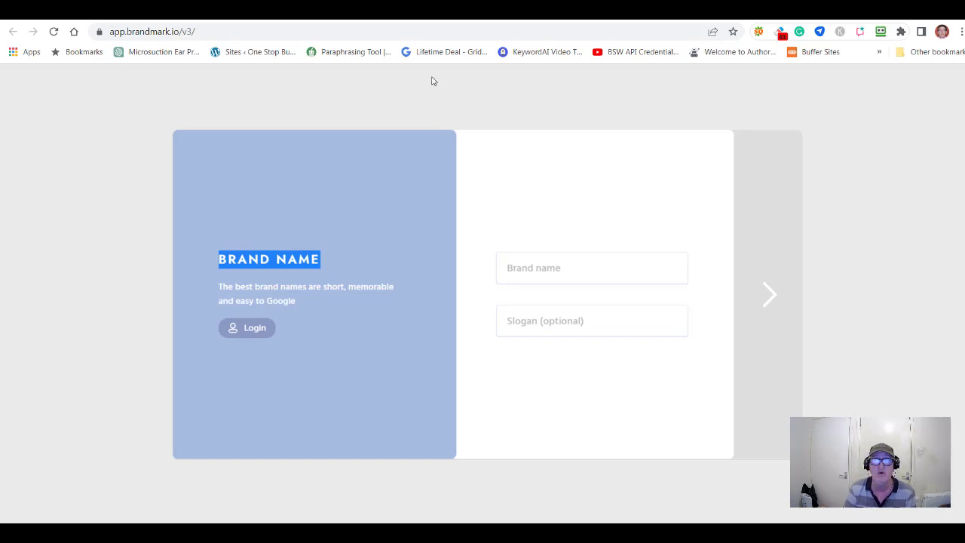
click(374, 21)
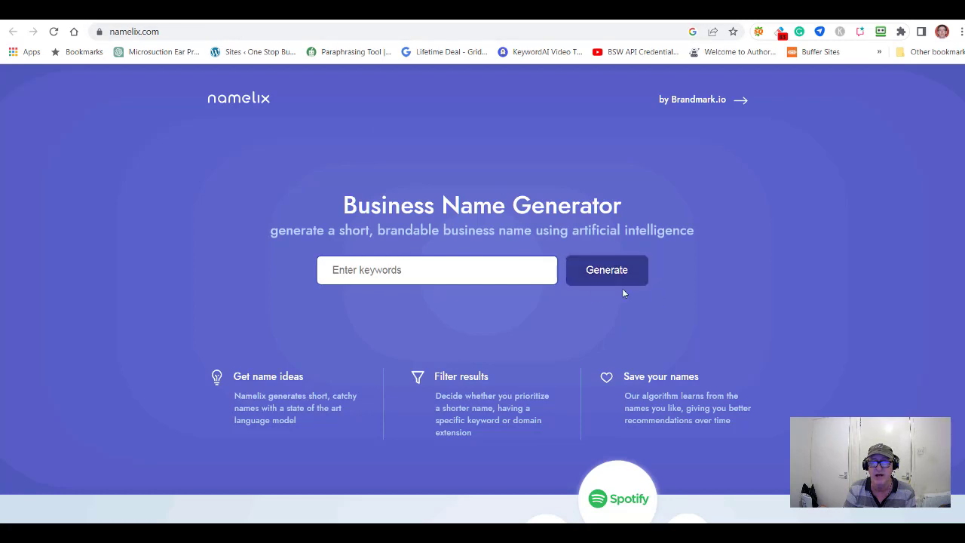
click(444, 21)
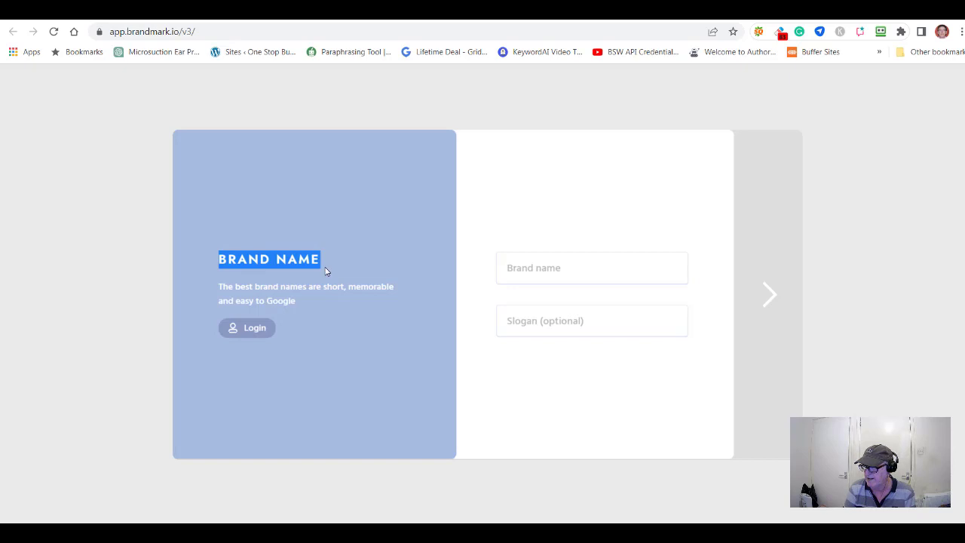
click(372, 309)
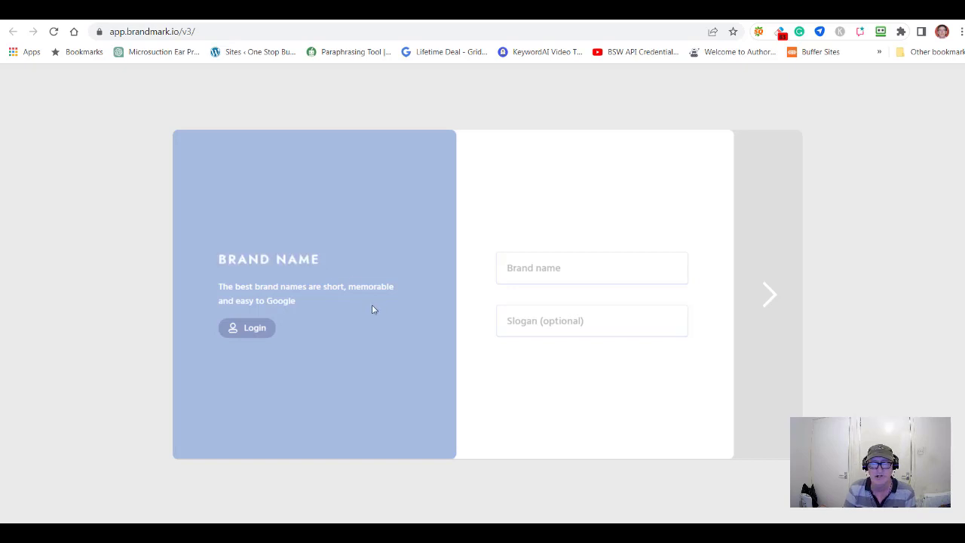
- Enter the brand name CyberBuddies with the slogan "Support & Encouragement Every Day" and continue to the brand keywords
click(511, 267)
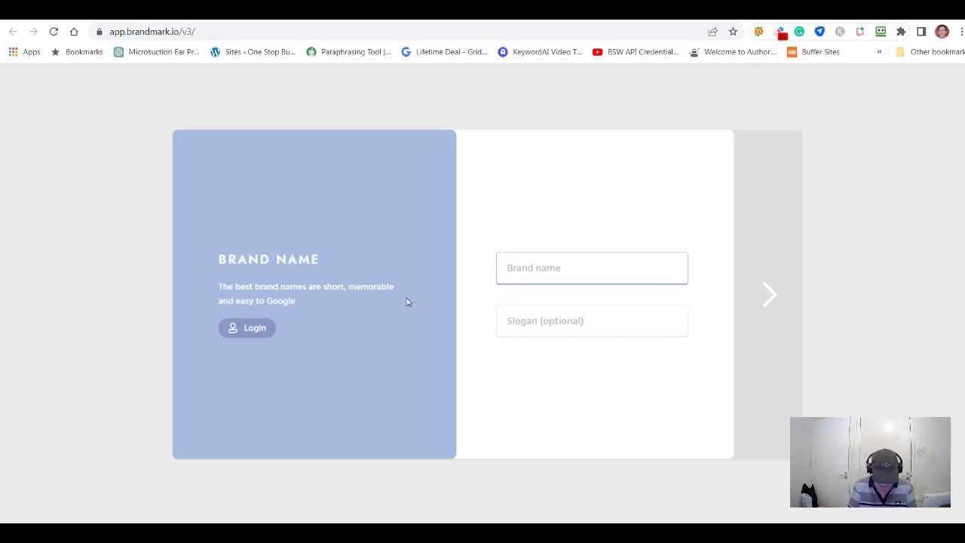
text(Cyb)
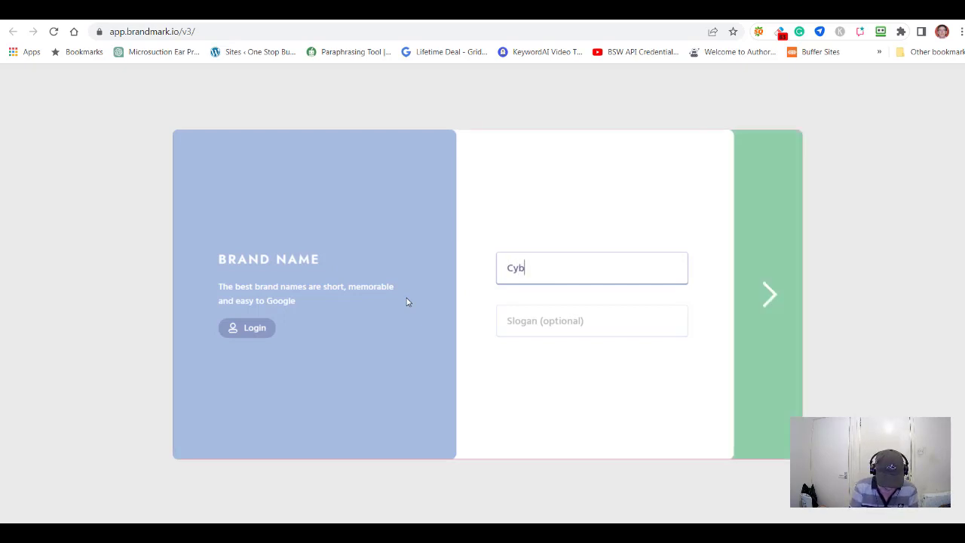
text(erBuddies)
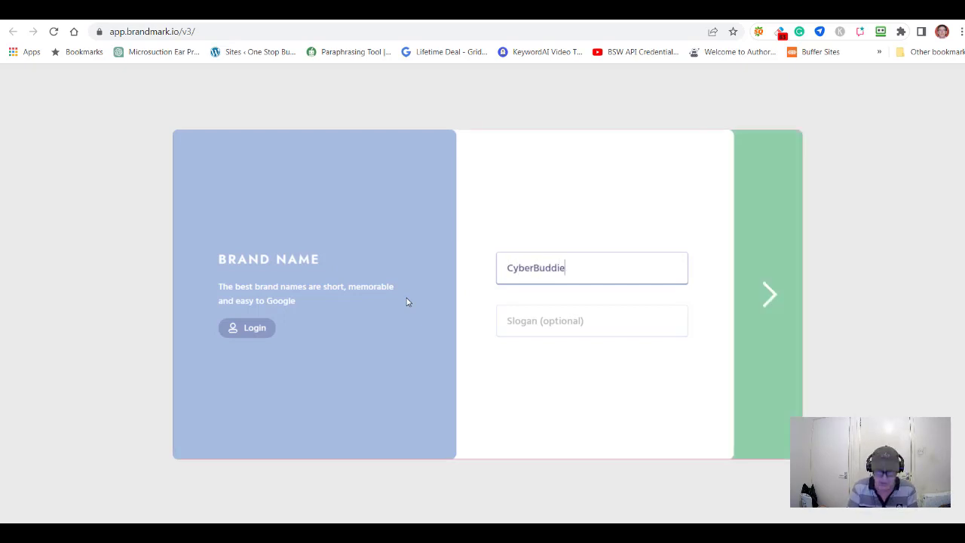
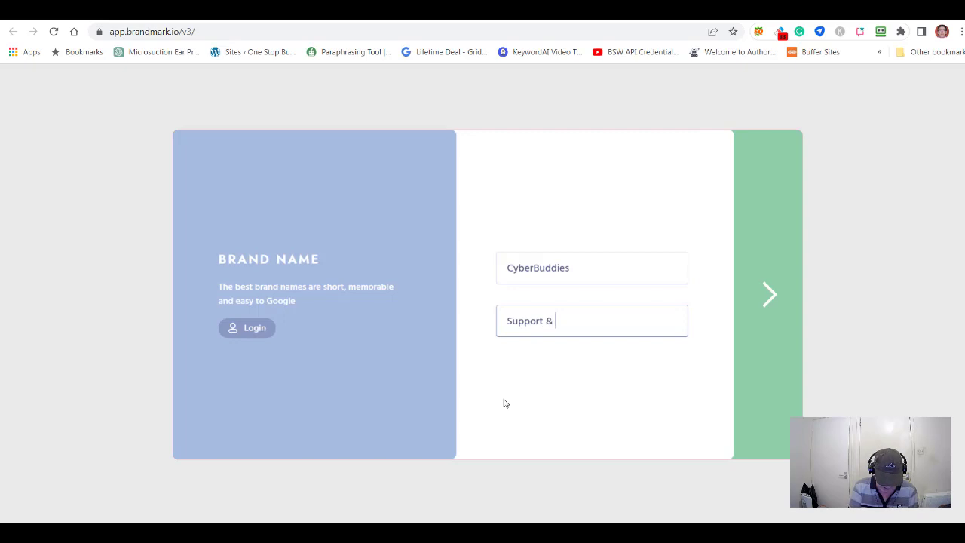
text(uragement)
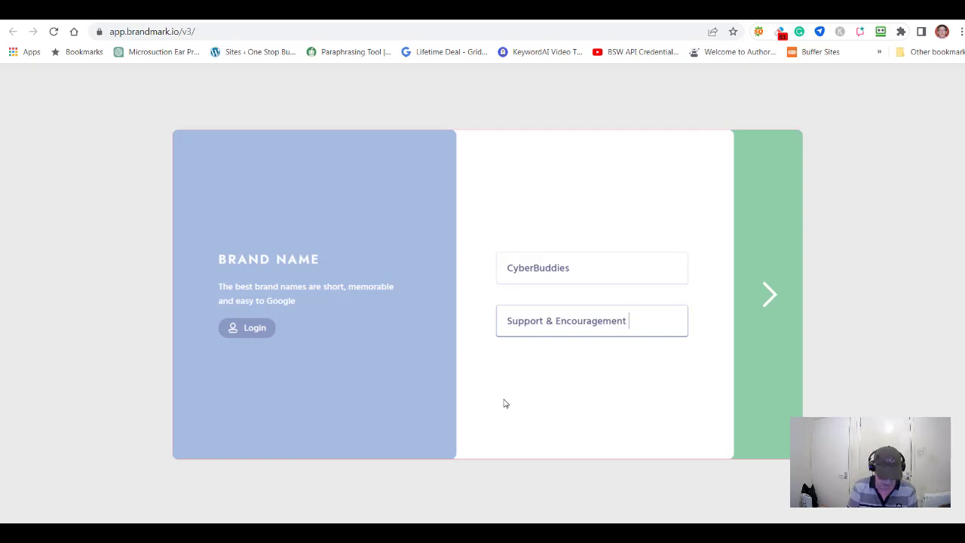
text( Every )
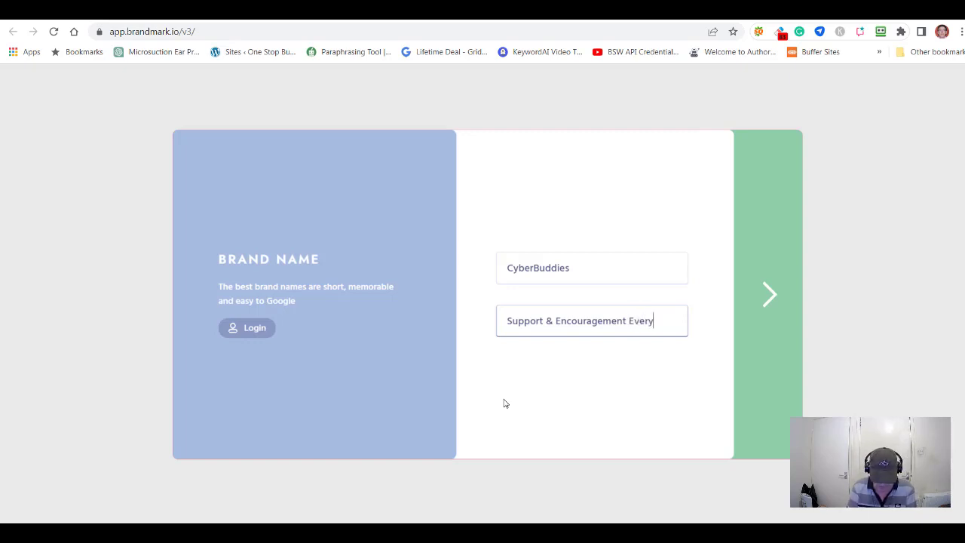
text(Day)
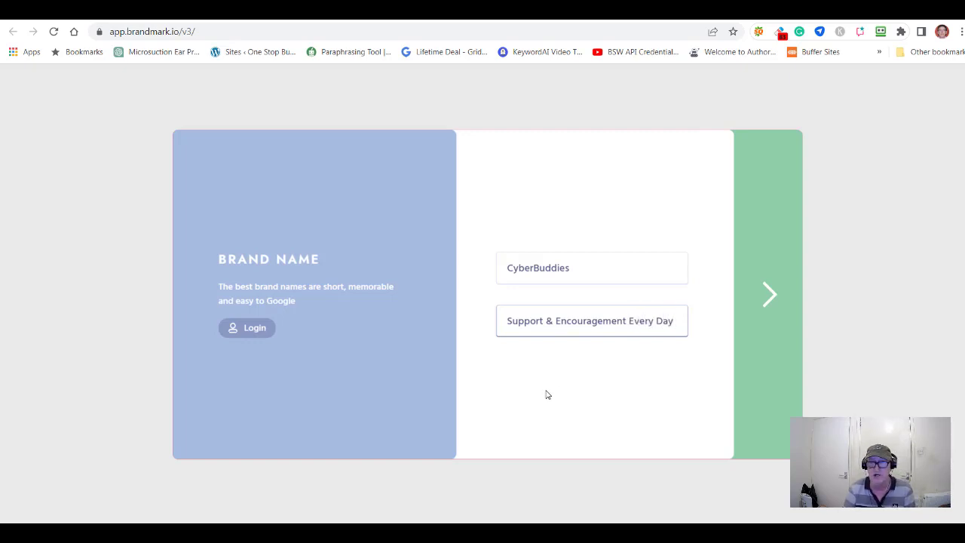
drag(673, 320, 617, 320)
click(683, 324)
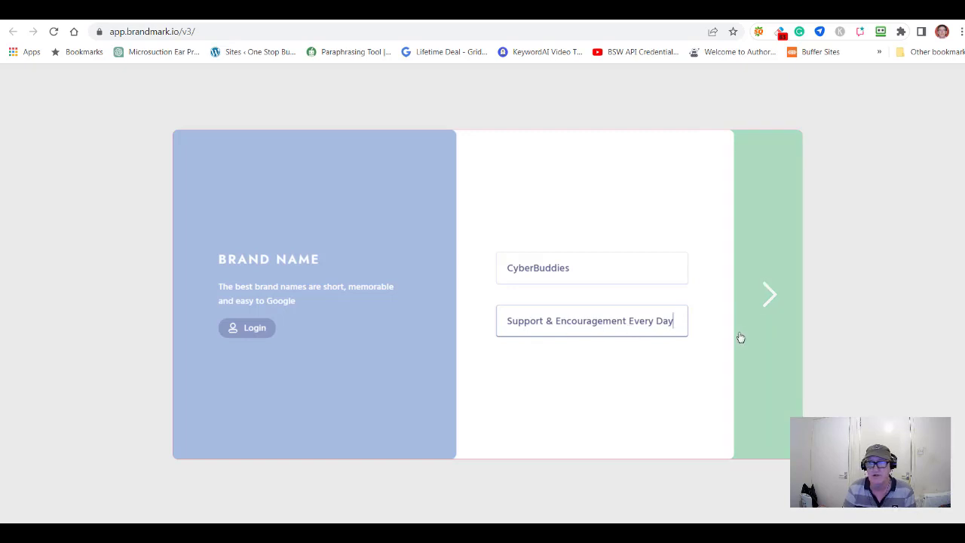
click(767, 296)
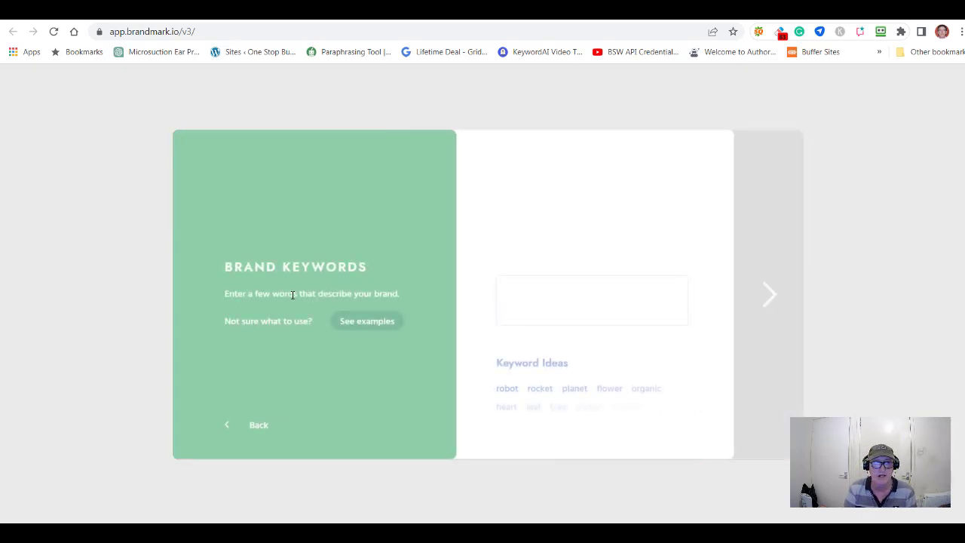
- Add "marketing" and "collaboration" as the first brand keywords
drag(370, 267, 224, 266)
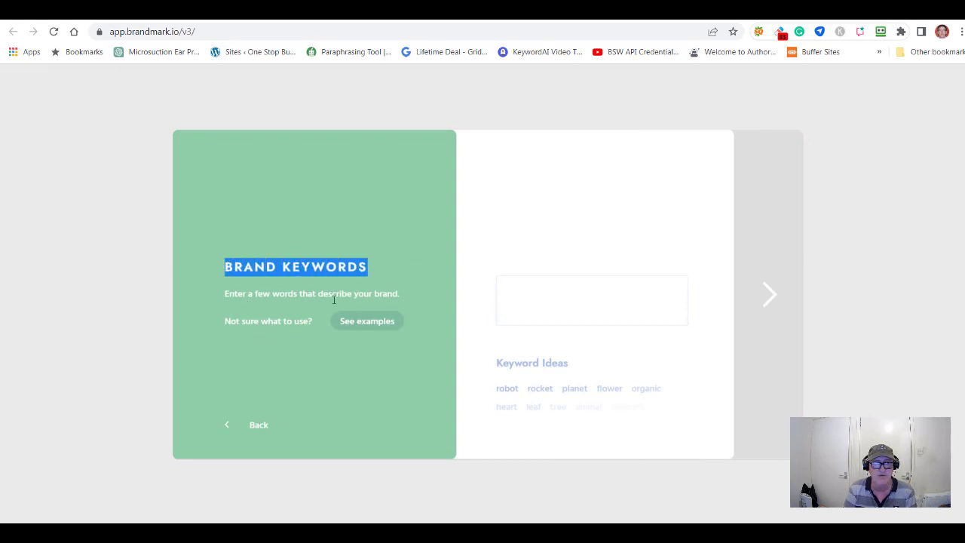
click(542, 283)
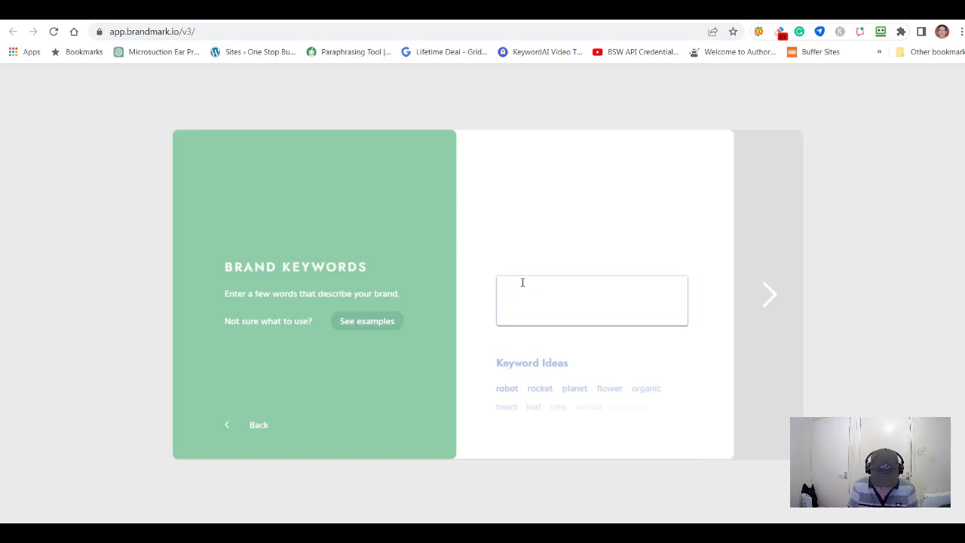
text(marketing)
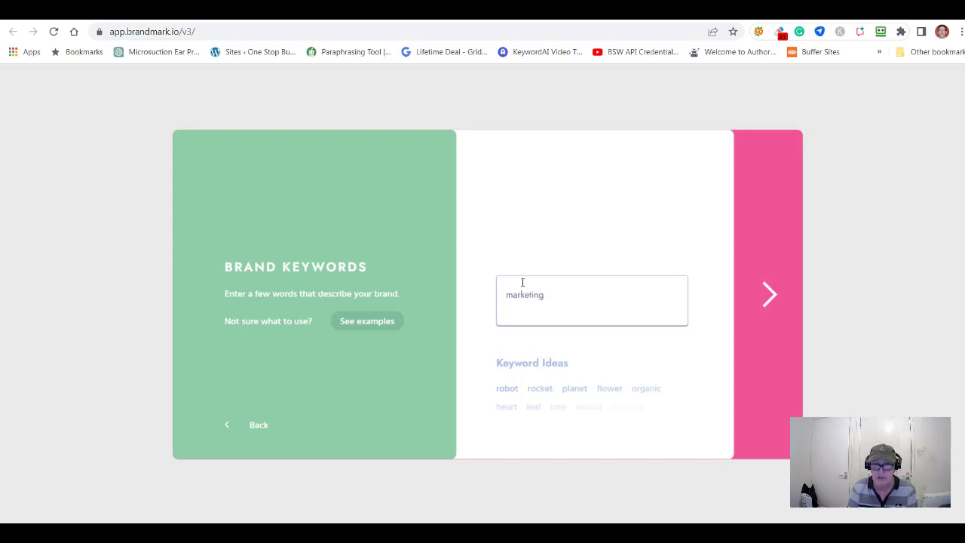
key(Return)
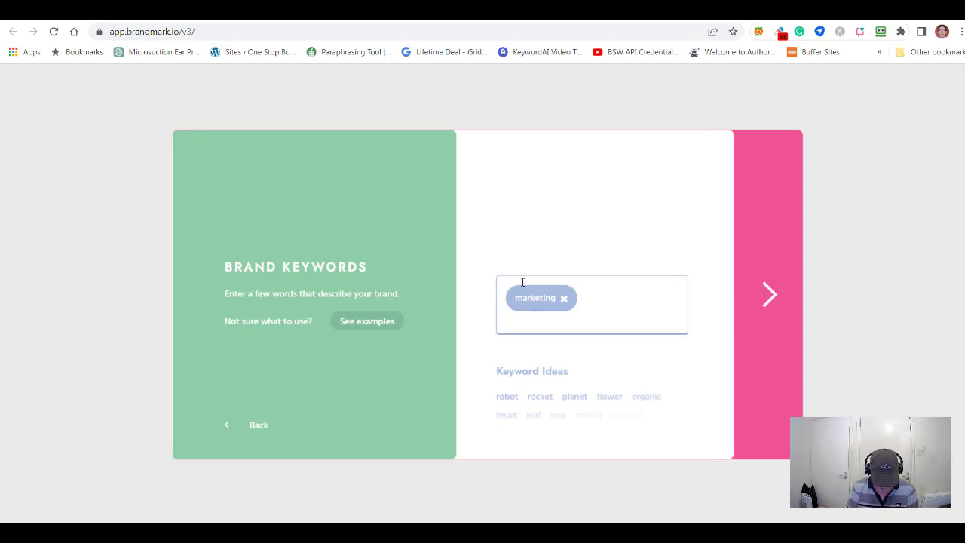
text(colla)
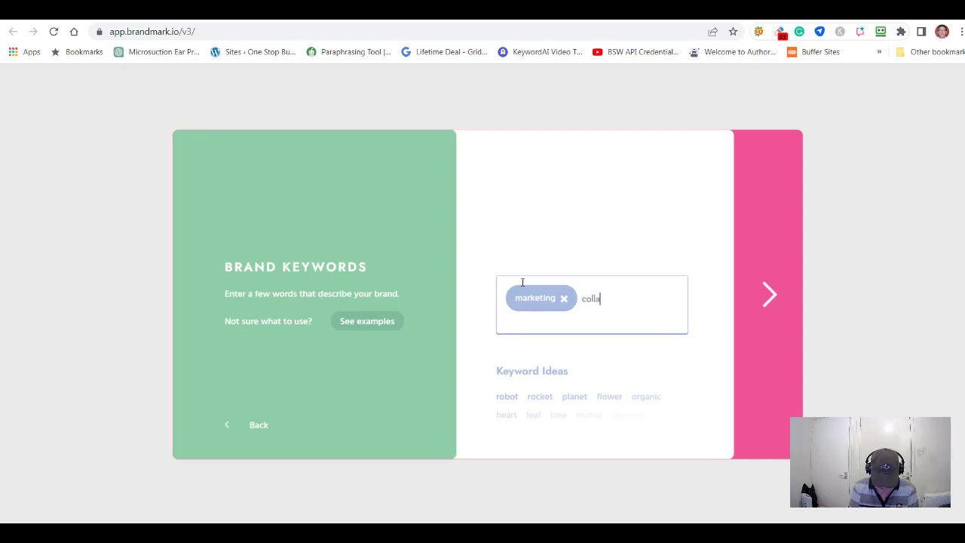
text(boration)
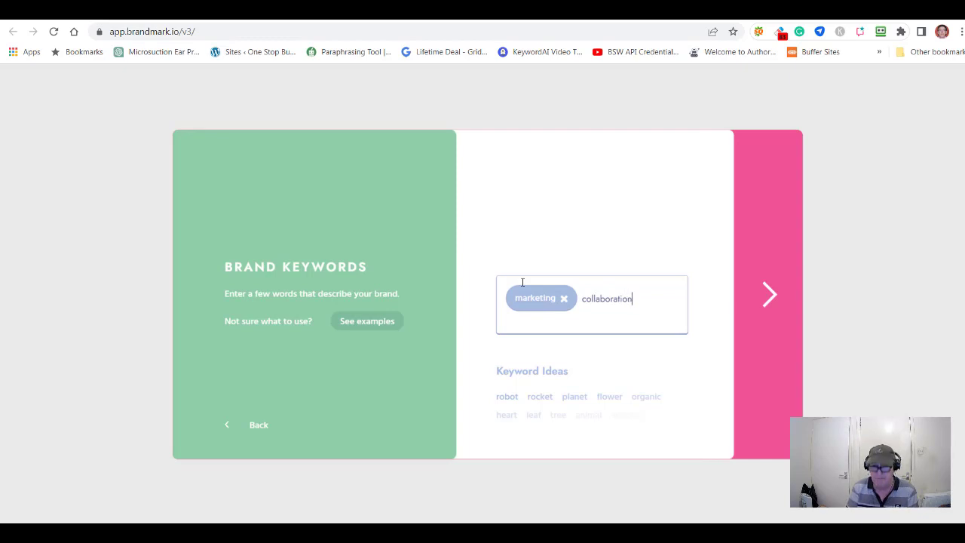
key(Return)
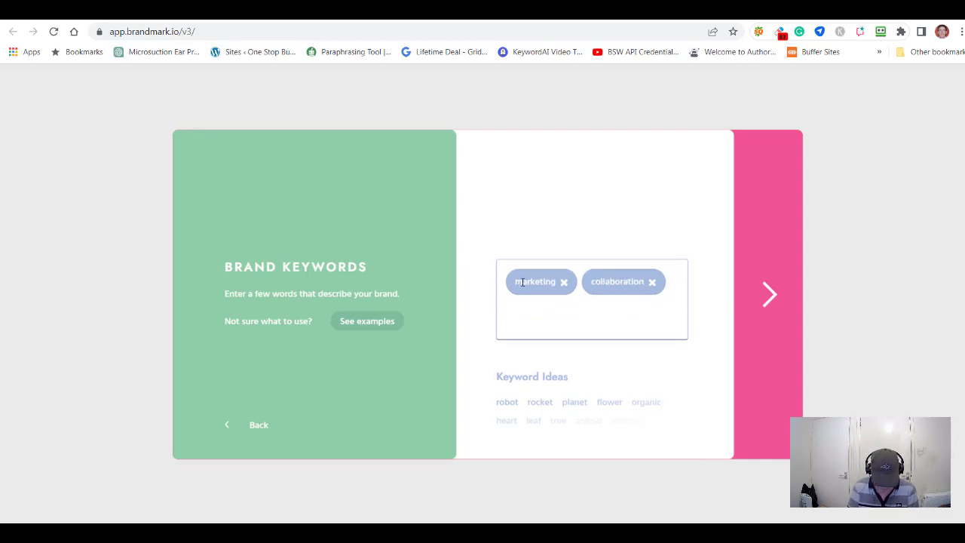
- Add "cooperation" and "online" to the brand keywords, correcting the typo in "online"
text(cooperation)
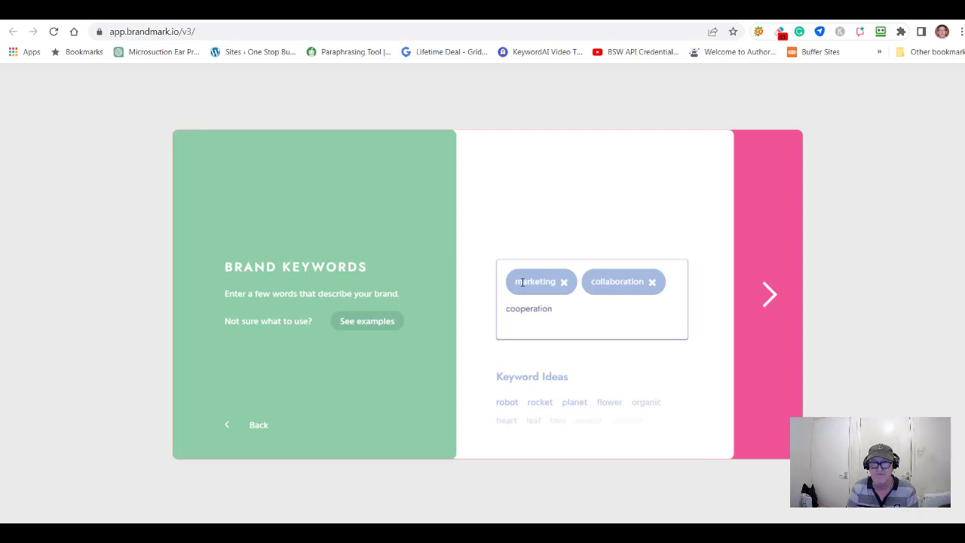
key(Return)
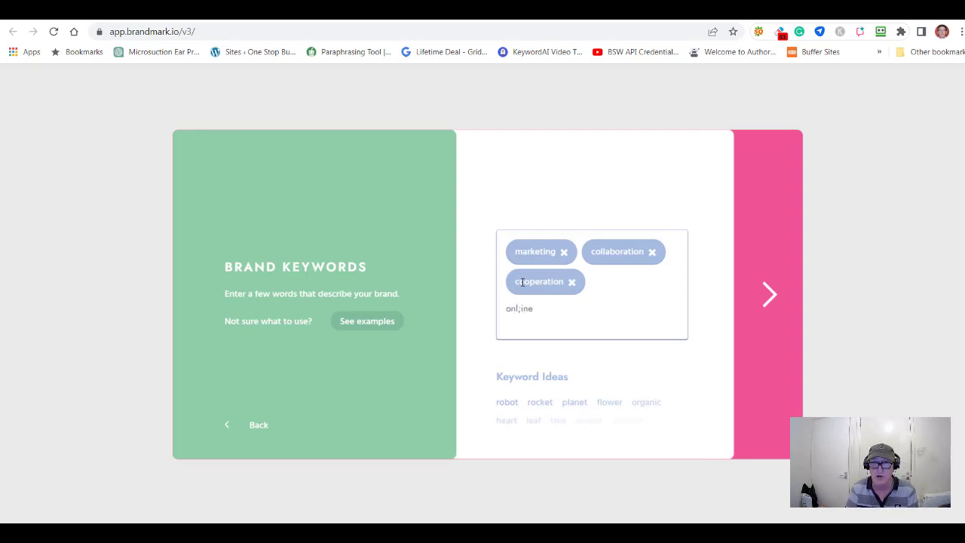
key(BackSpace)
key(BackSpace)
key(BackSpace)
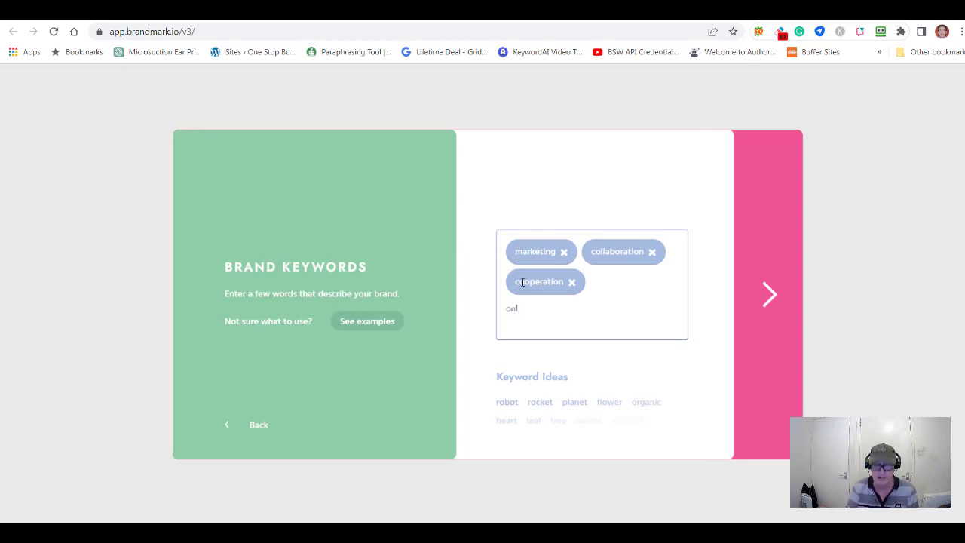
key(Return)
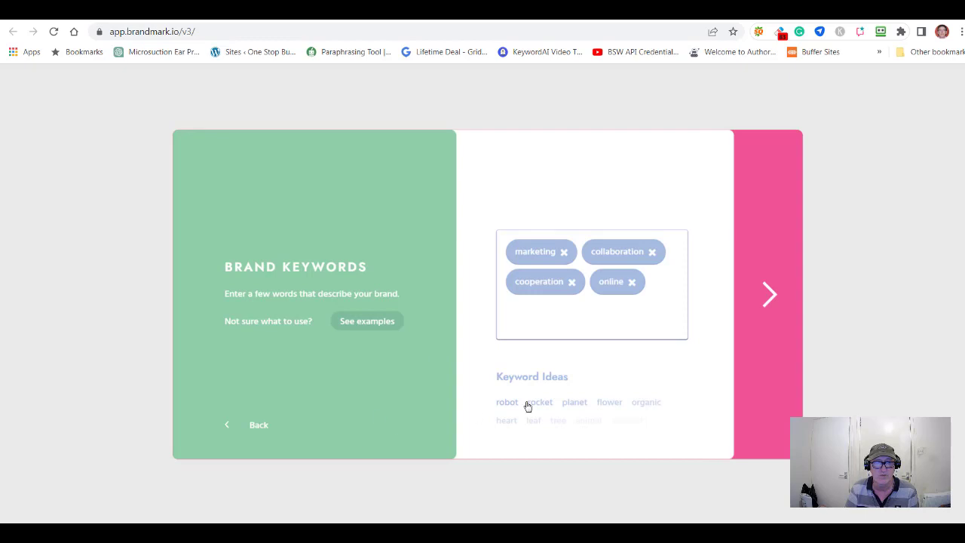
- Continue to the color styles, choose the Simple style and generate the logo designs
click(769, 296)
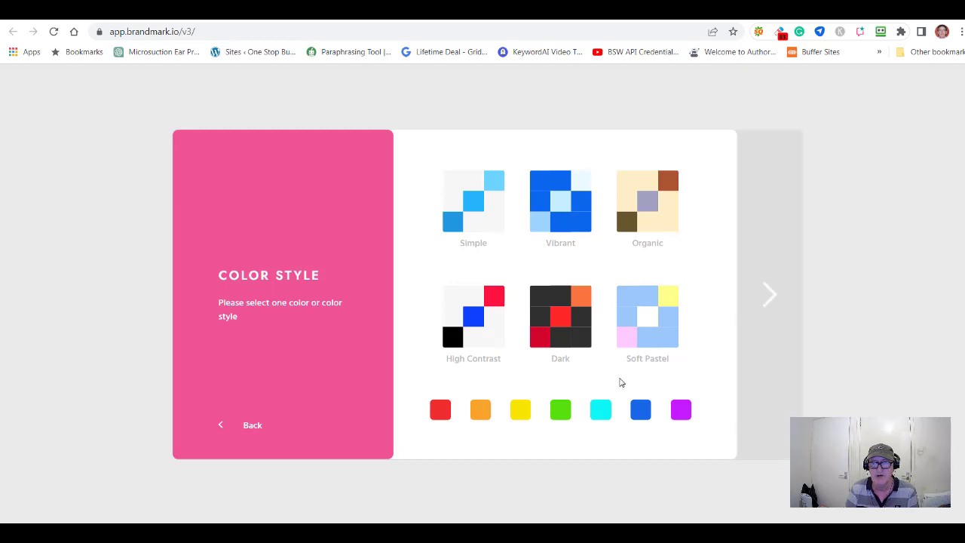
click(476, 211)
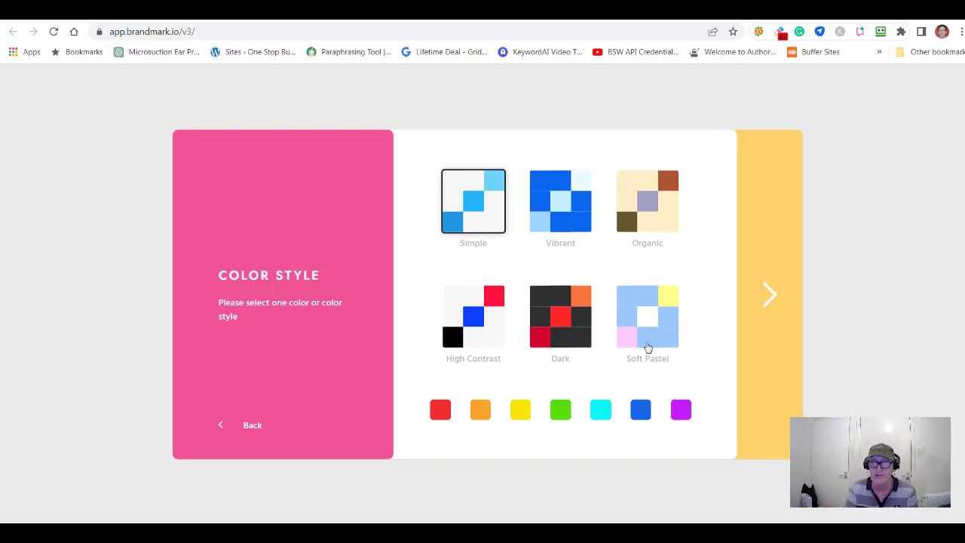
click(767, 296)
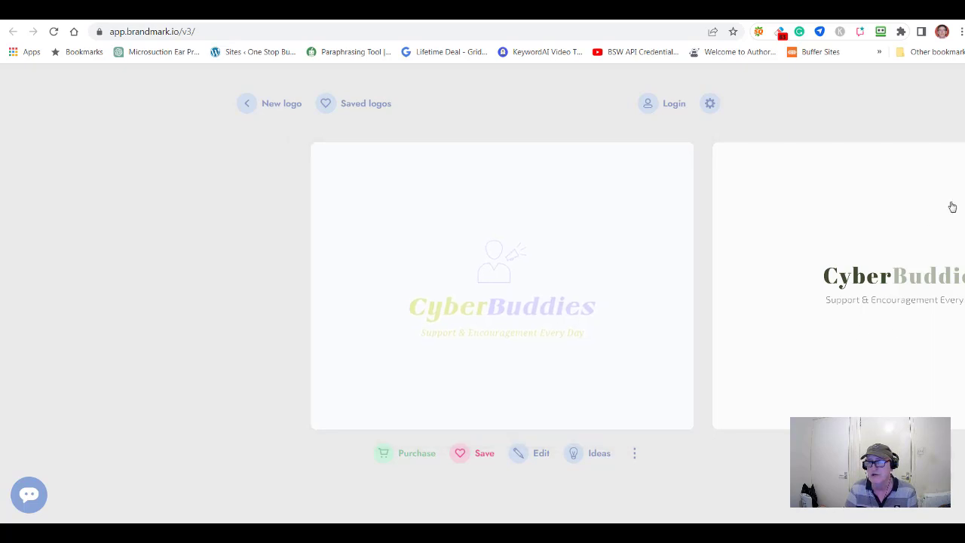
- Look through the first generated CyberBuddies logos, going back and forth to compare the plain wordmarks with the blue people-icon design
click(852, 325)
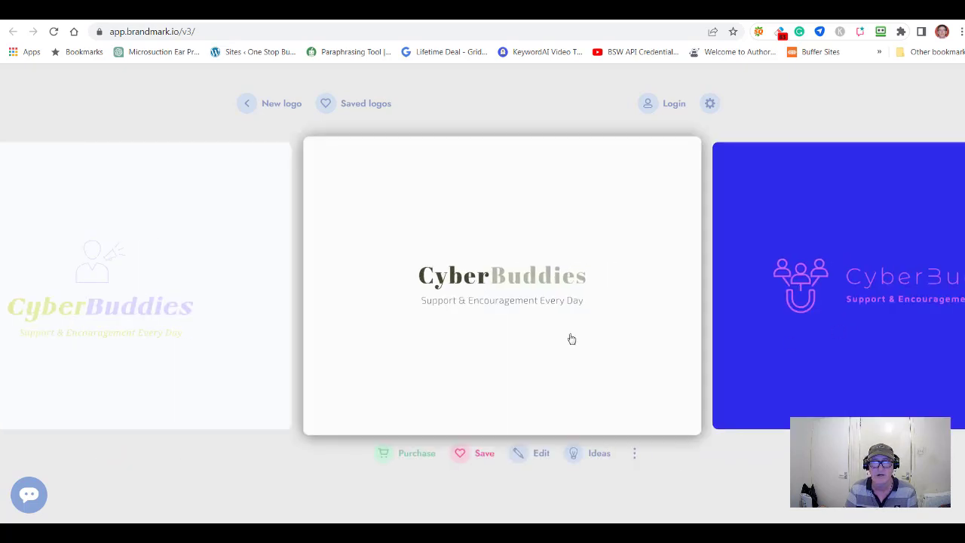
click(827, 341)
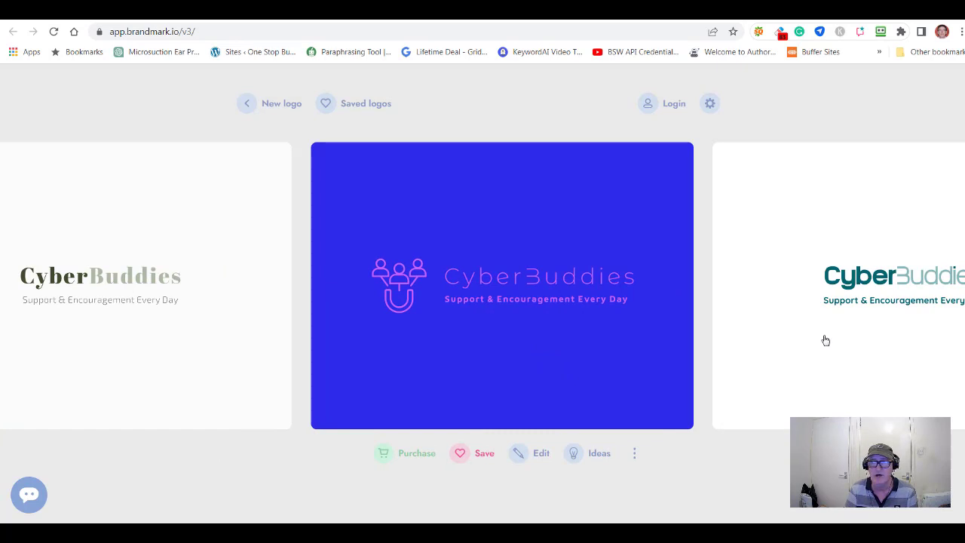
click(826, 341)
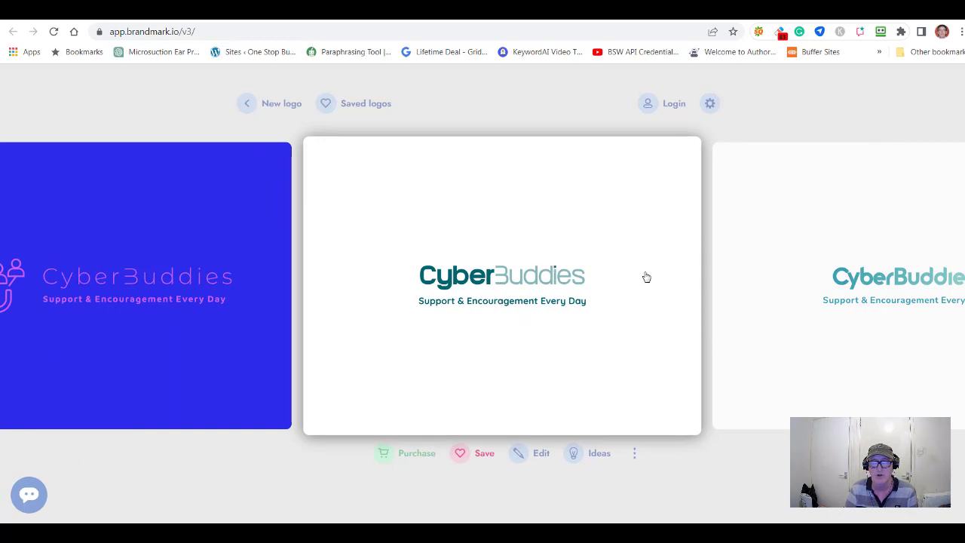
click(198, 311)
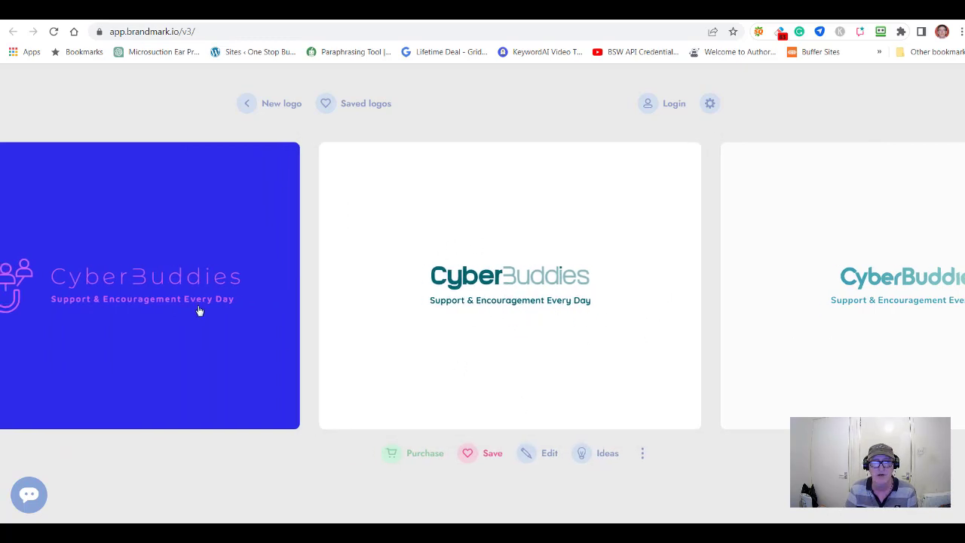
click(137, 299)
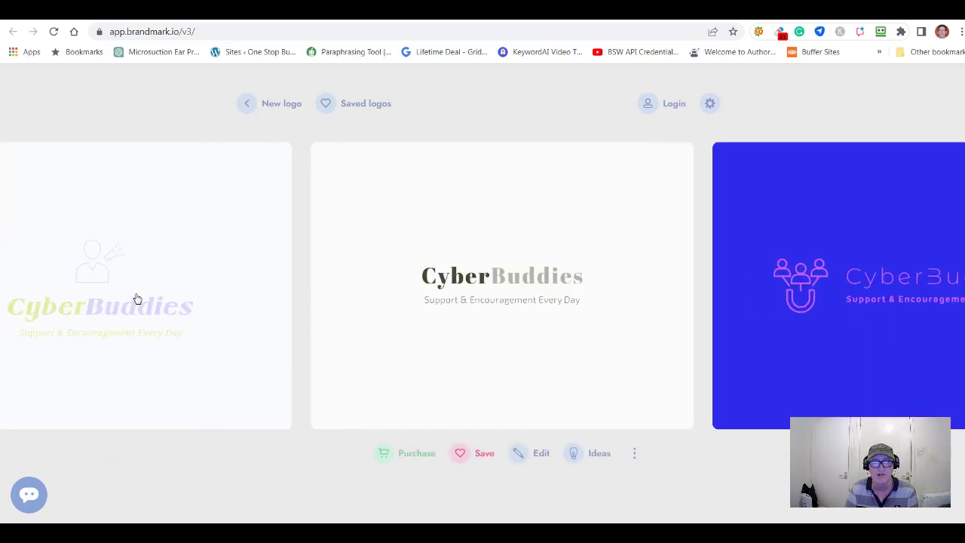
click(778, 314)
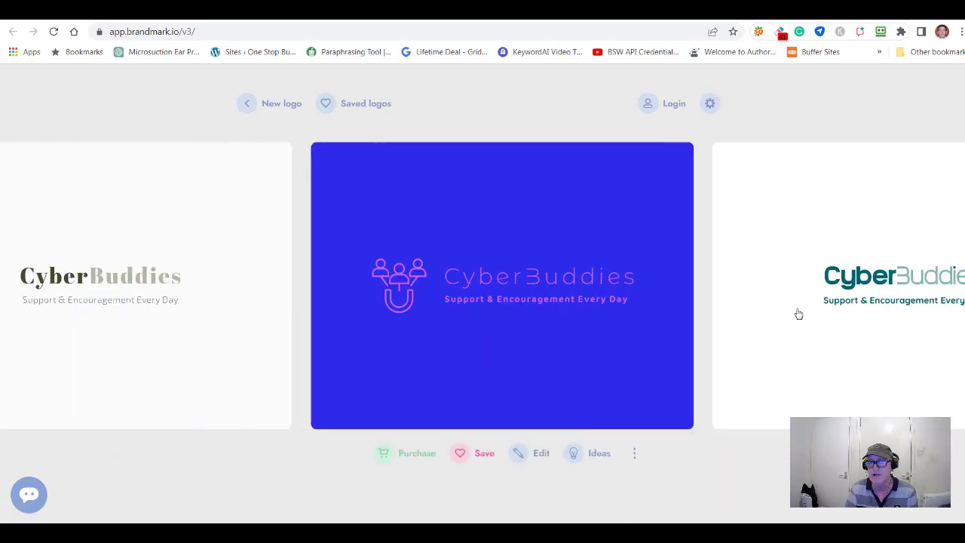
click(717, 366)
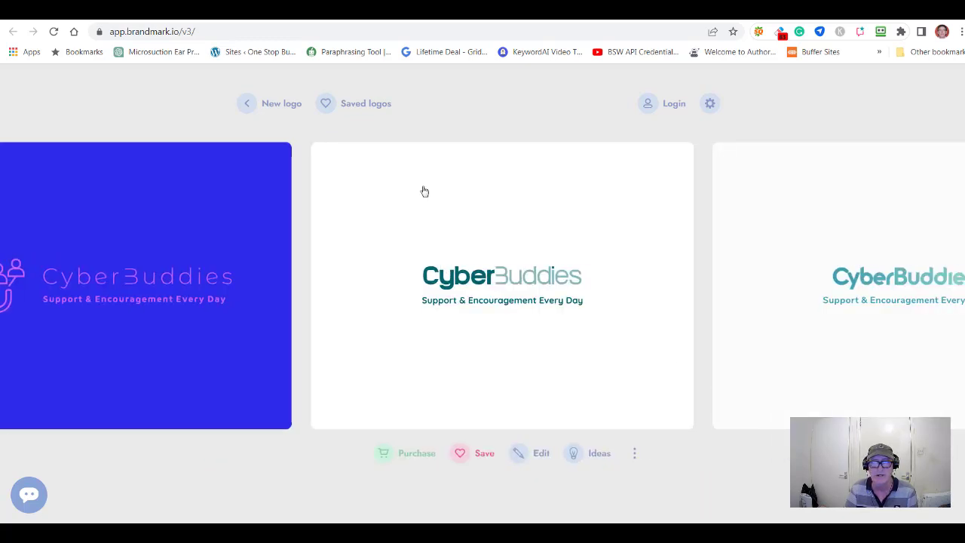
- Examine the following logo concepts one by one, from the teal gradient wordmark through the megaphone and clasped-hands designs to the dotted wordmark
click(819, 332)
click(812, 348)
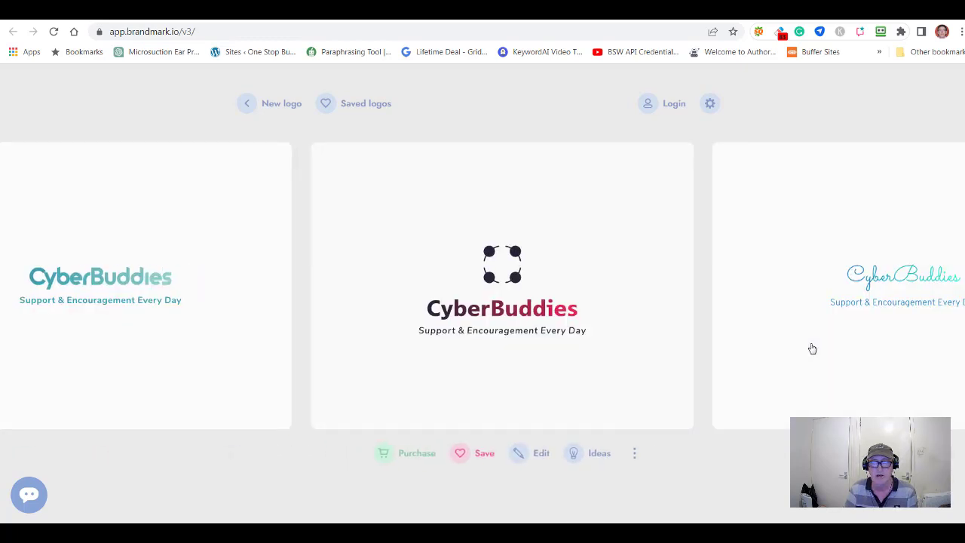
click(812, 348)
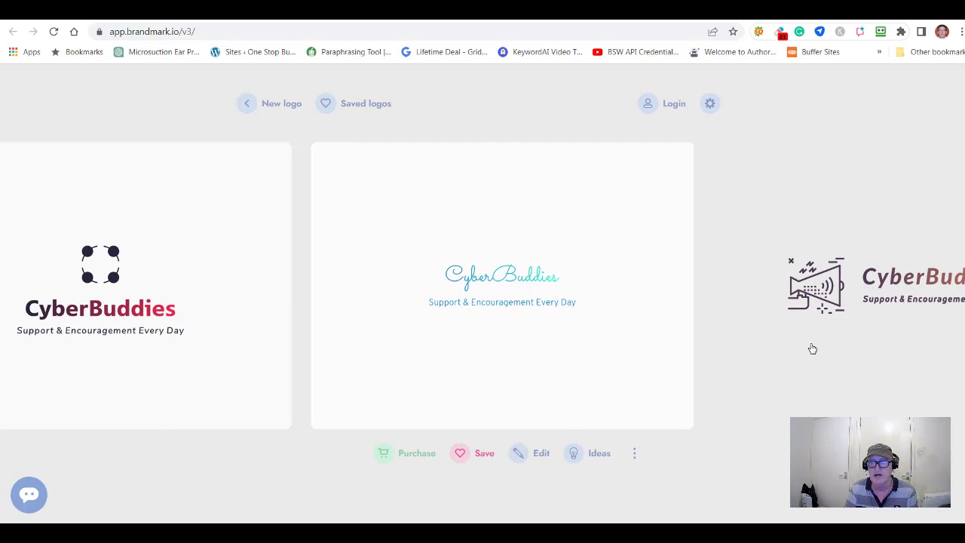
click(864, 346)
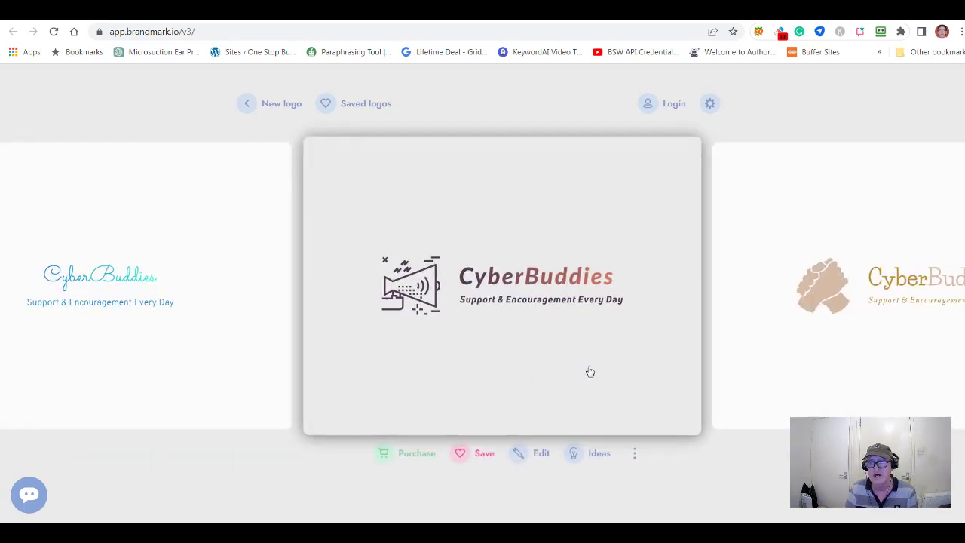
click(865, 367)
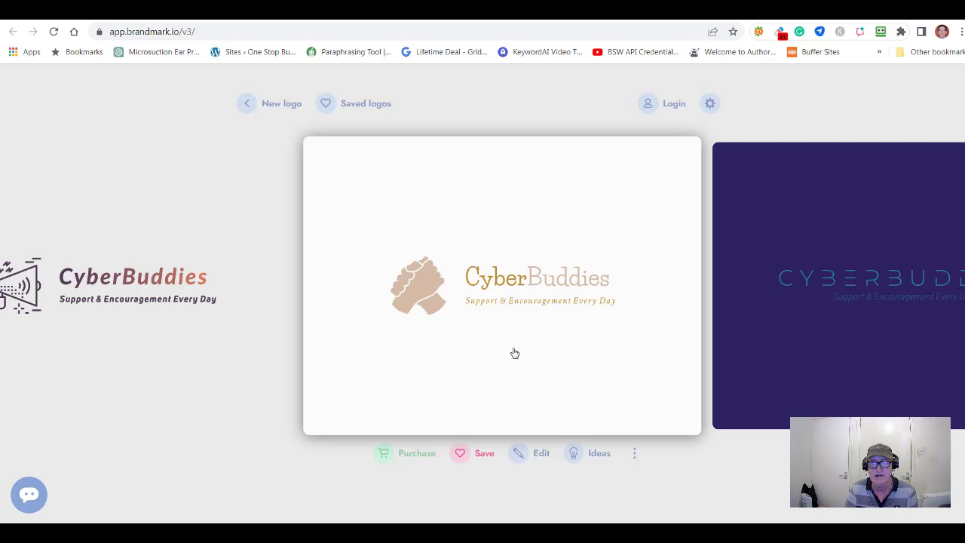
click(813, 385)
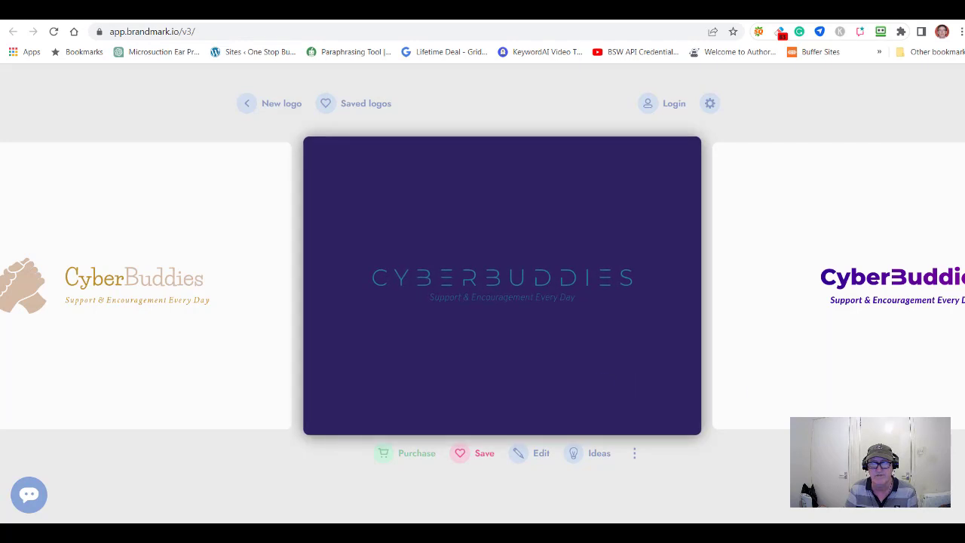
click(774, 365)
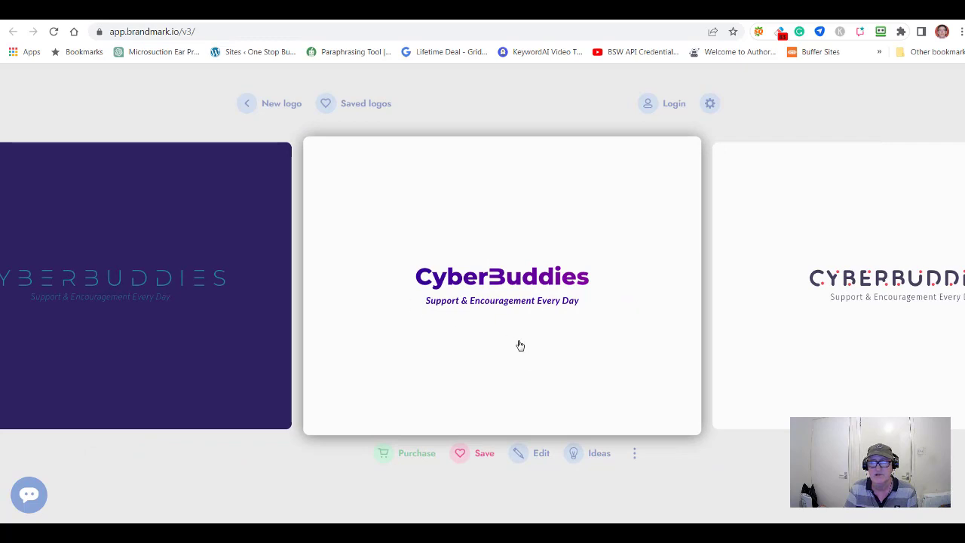
click(827, 384)
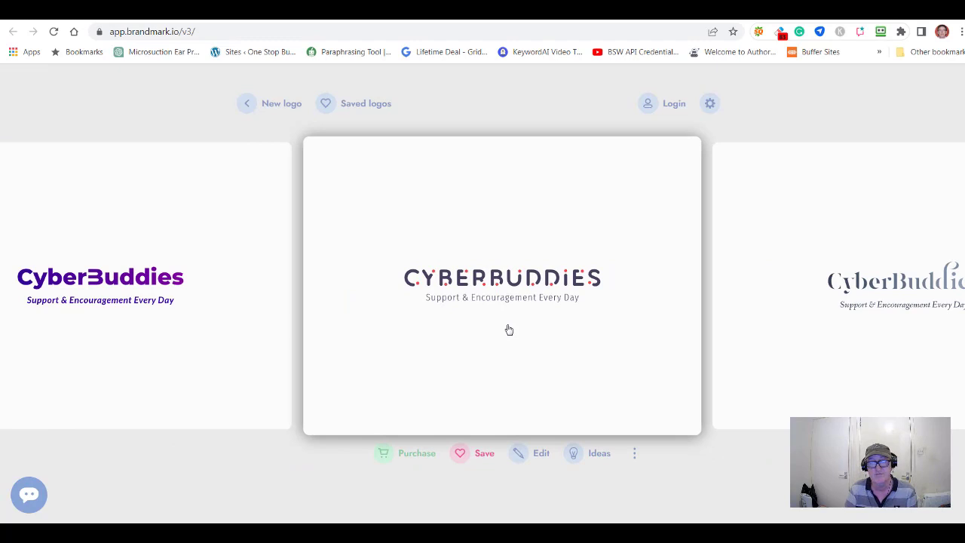
- Browse further logo concepts past the dotted wordmark, including the orange people-circle and four-person network designs, up to the purple handwritten wordmark
click(813, 374)
click(813, 373)
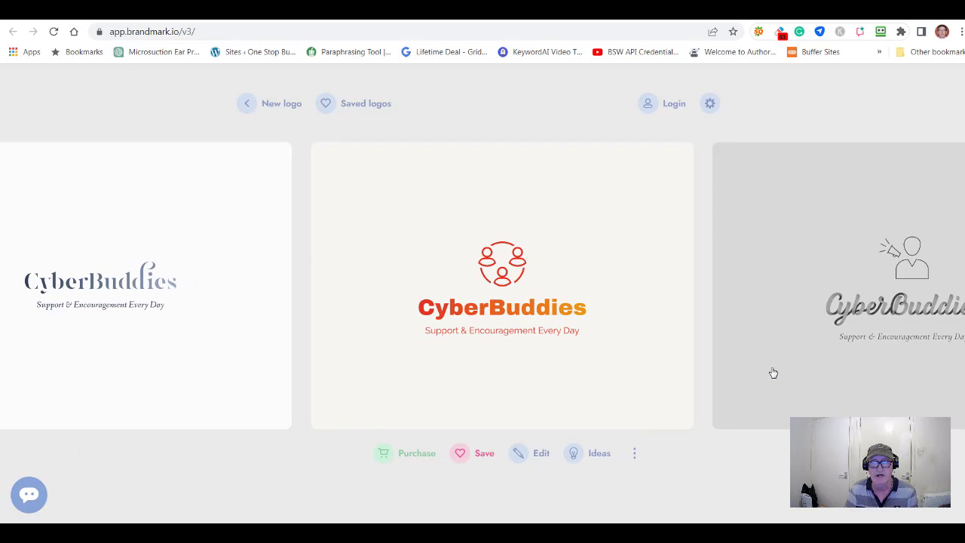
click(804, 390)
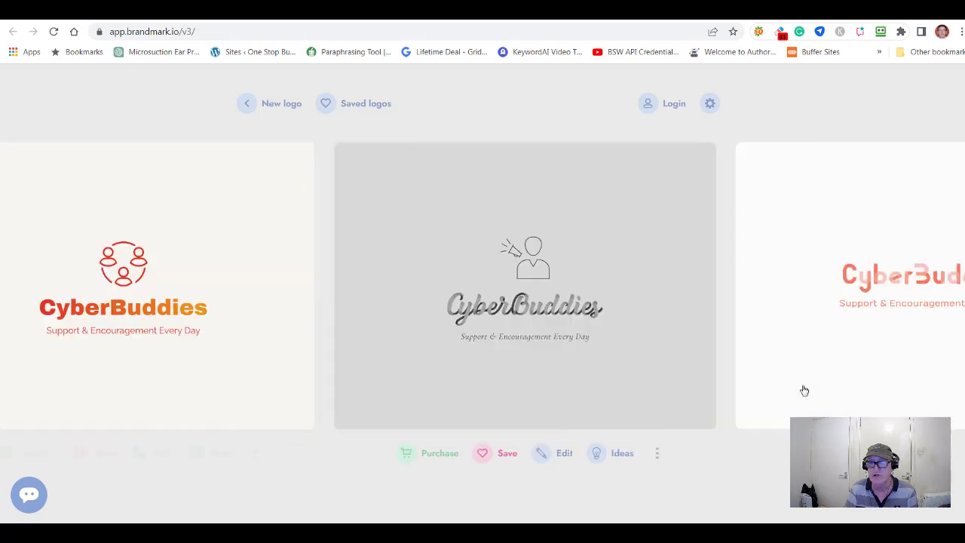
click(805, 390)
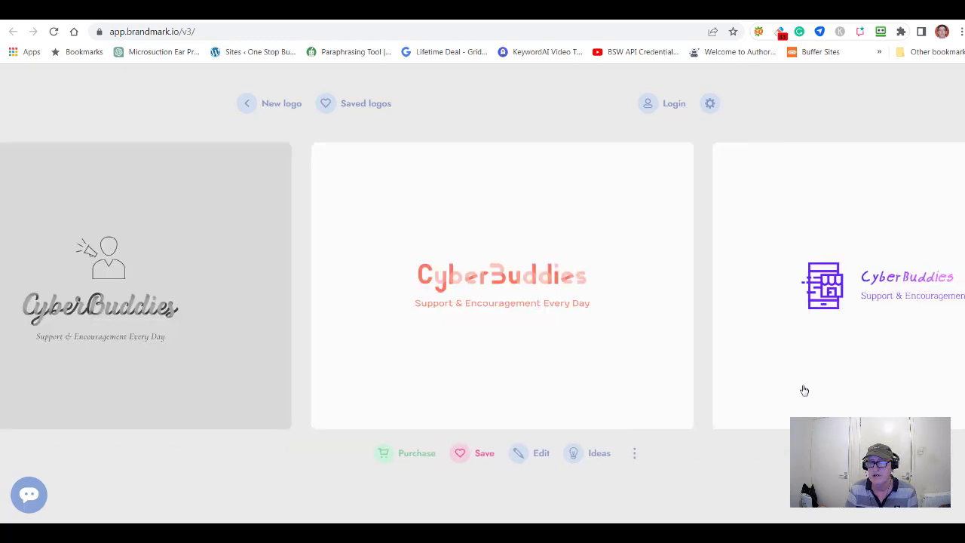
click(804, 390)
click(805, 390)
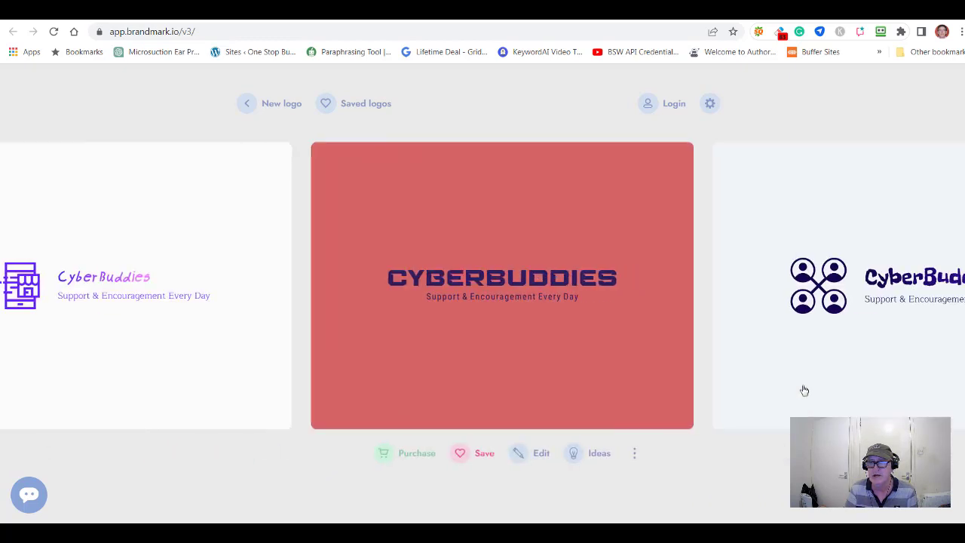
click(804, 390)
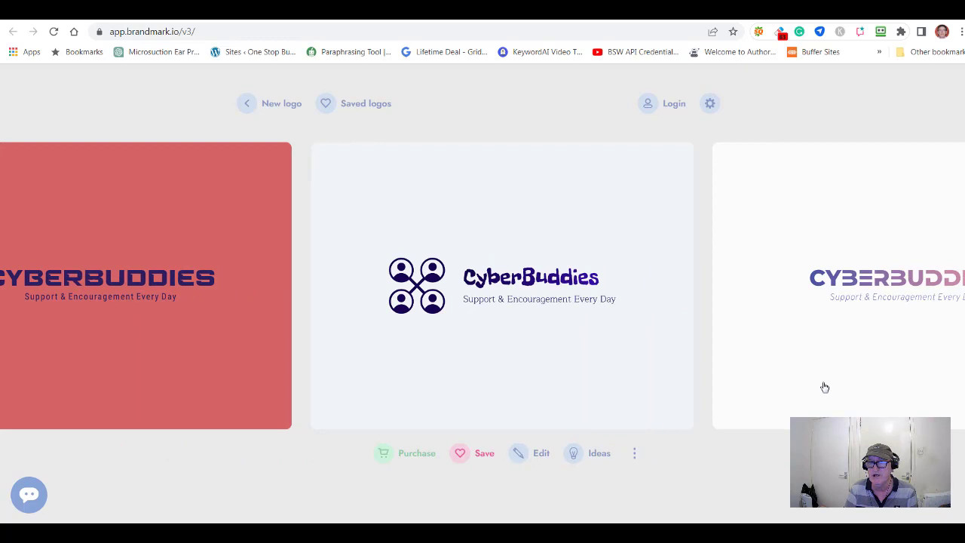
click(825, 387)
click(823, 379)
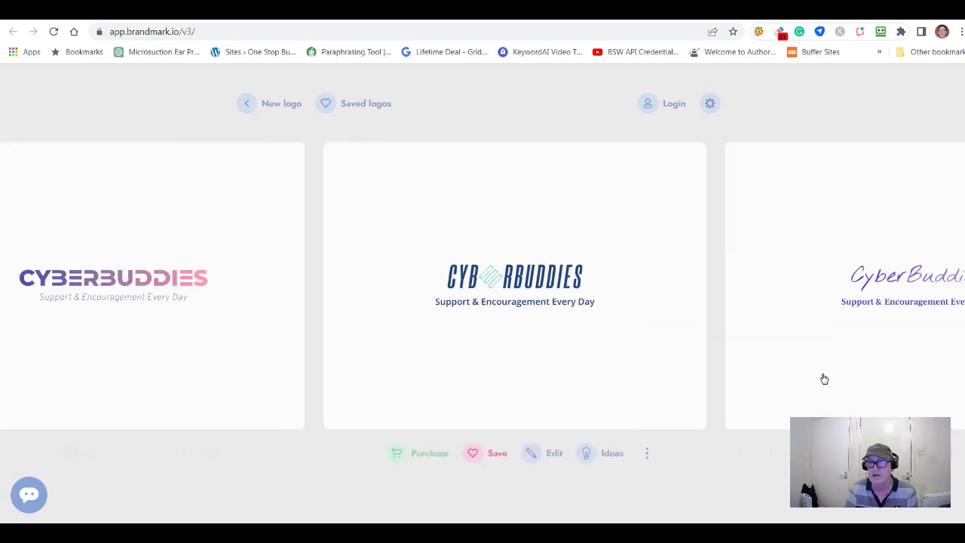
click(824, 379)
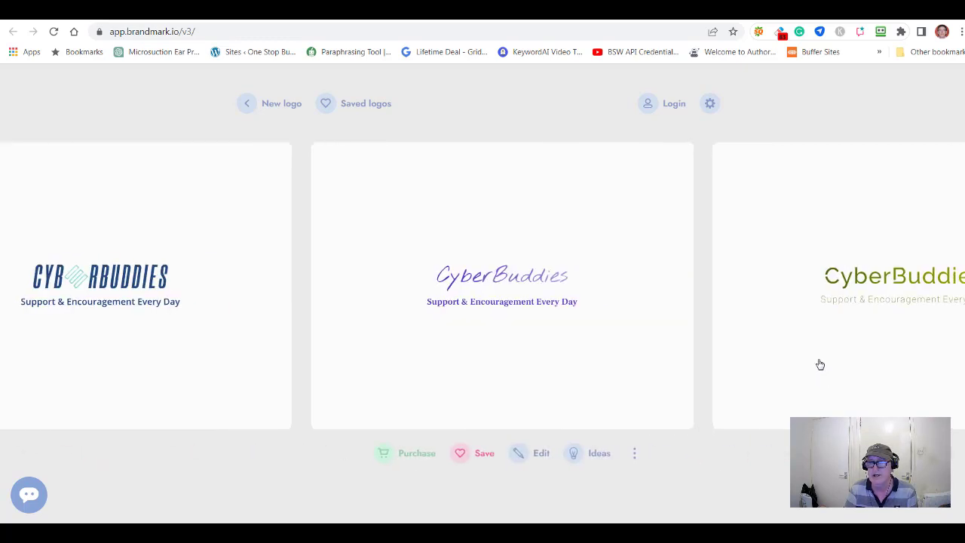
- Look through further logo concepts, from the green gradient and browser-window designs to the teal-to-tan gradient CYBERBUDDIES wordmark
click(820, 365)
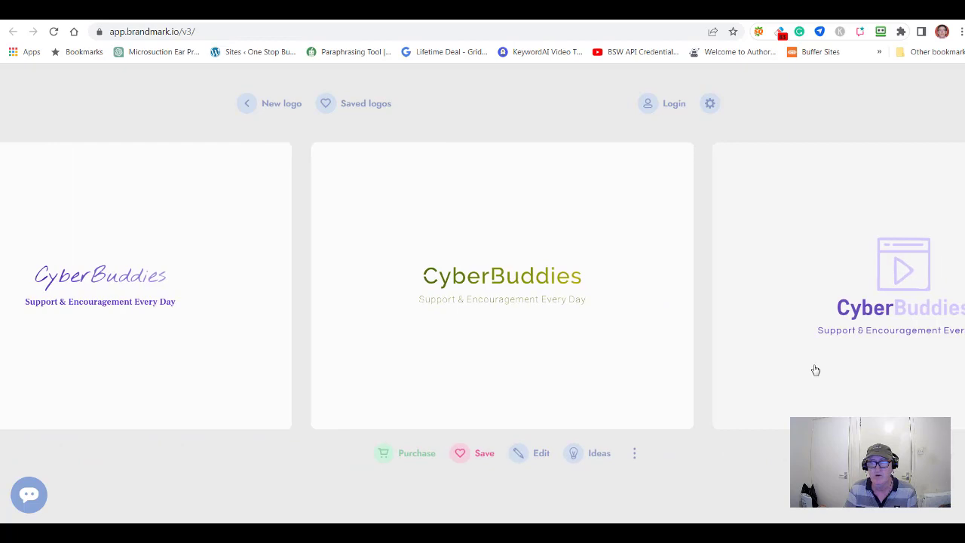
click(815, 369)
click(815, 371)
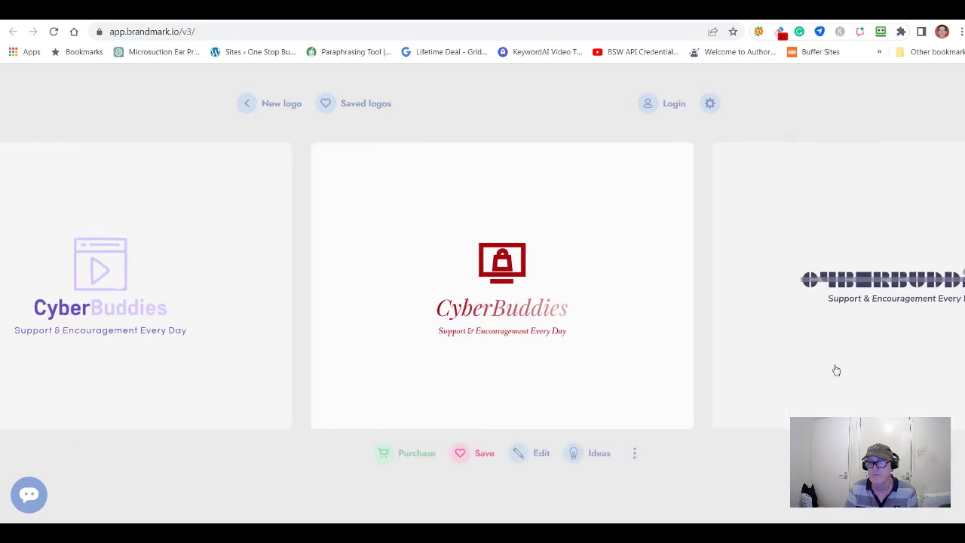
click(843, 369)
click(853, 369)
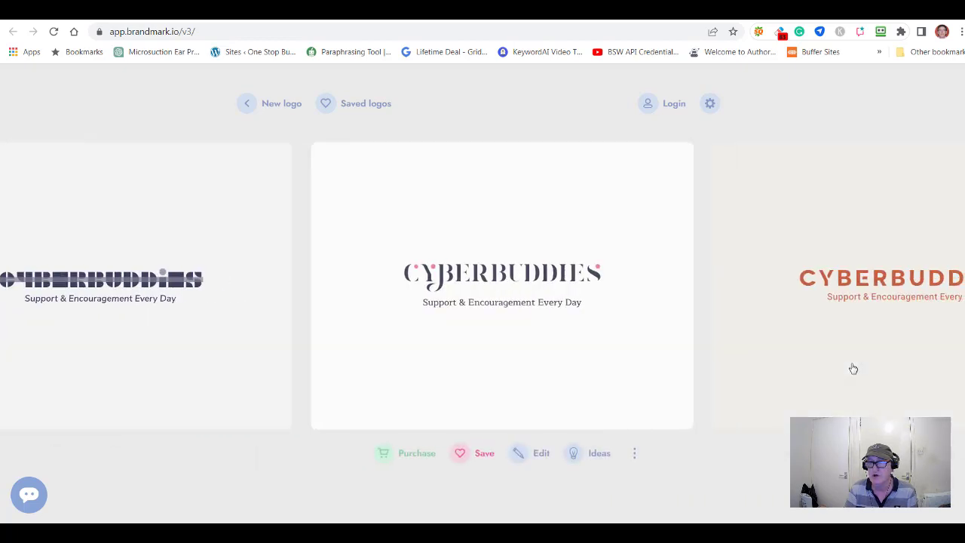
click(853, 368)
click(853, 368)
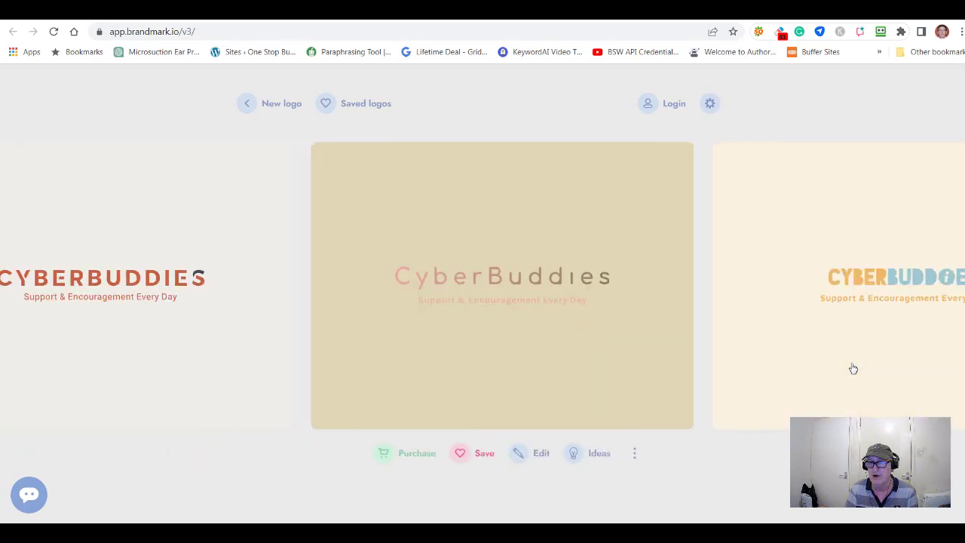
click(853, 369)
click(854, 368)
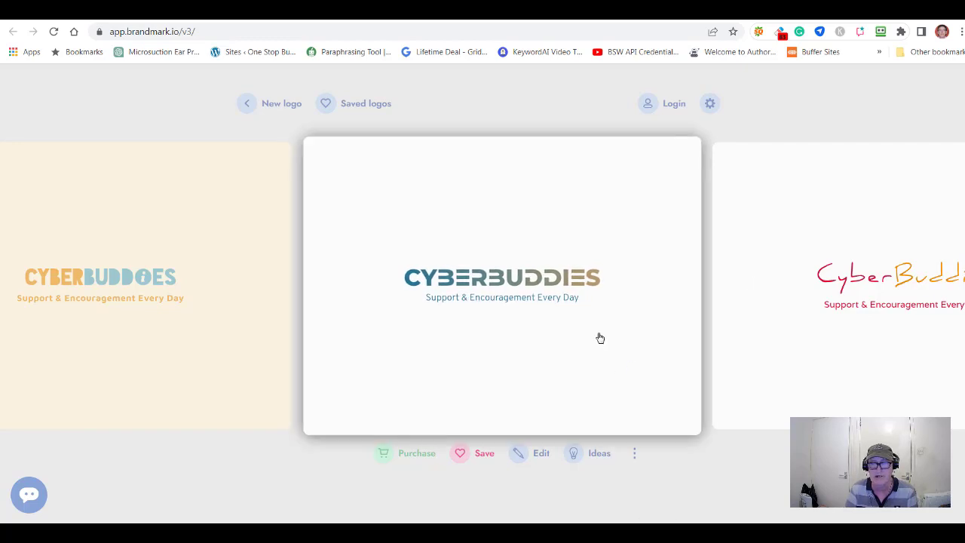
- Open the teal-to-tan gradient CYBERBUDDIES wordmark for editing, dismiss the notification and bring up the slogan settings
click(537, 454)
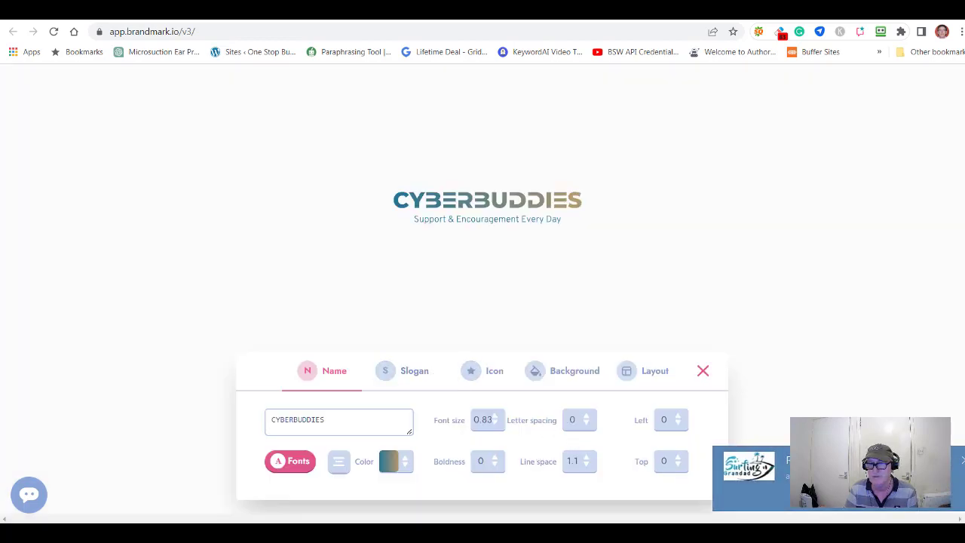
click(961, 460)
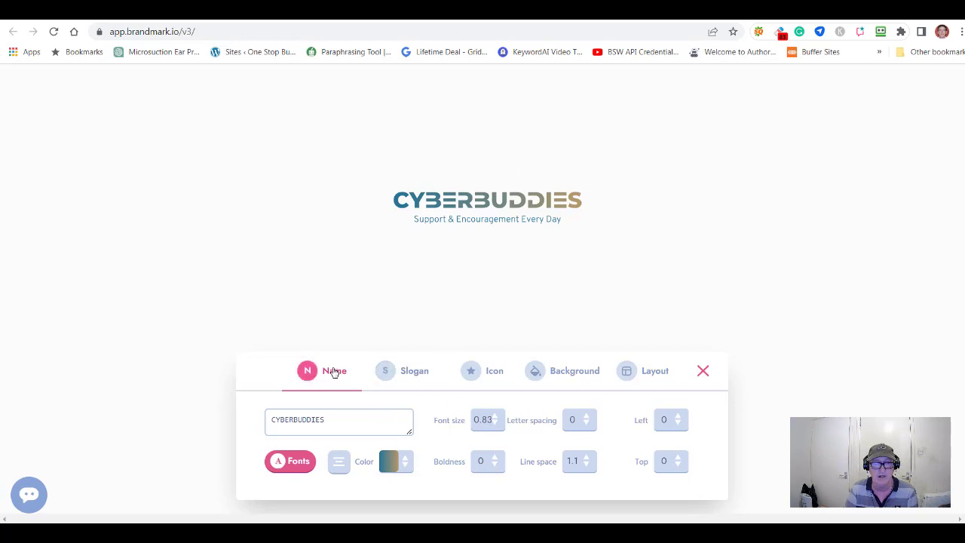
click(414, 371)
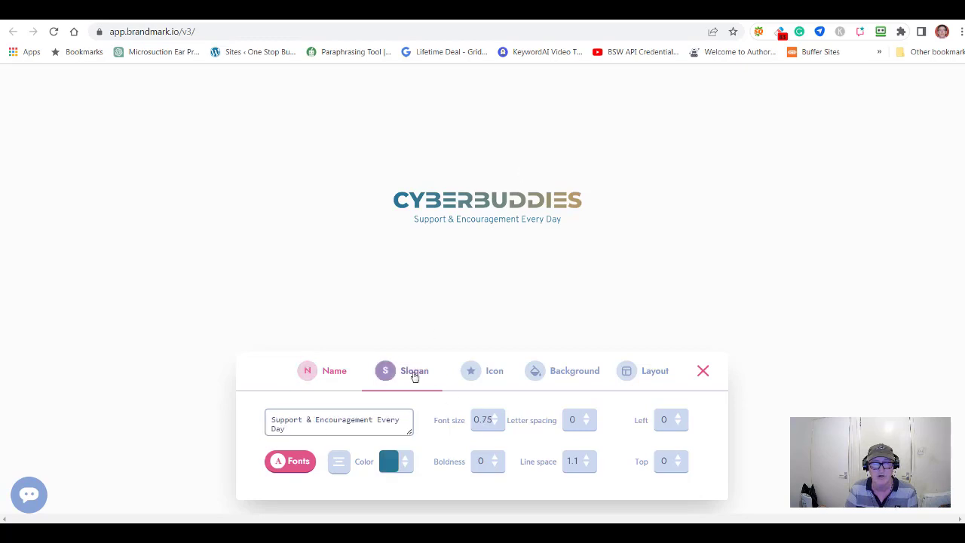
drag(297, 430, 272, 416)
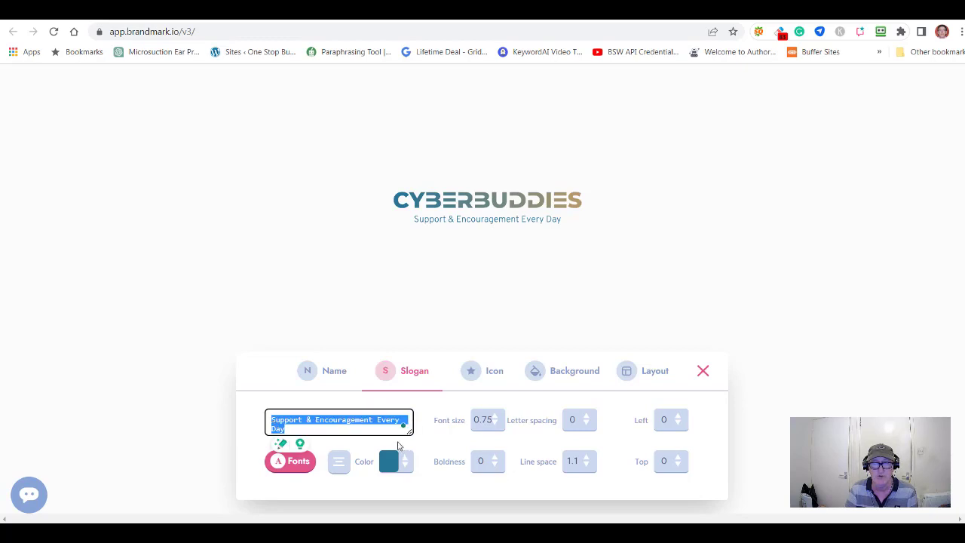
- Open the icon library for the logo and look through the suggested marketing icons, returning to the search field
click(490, 372)
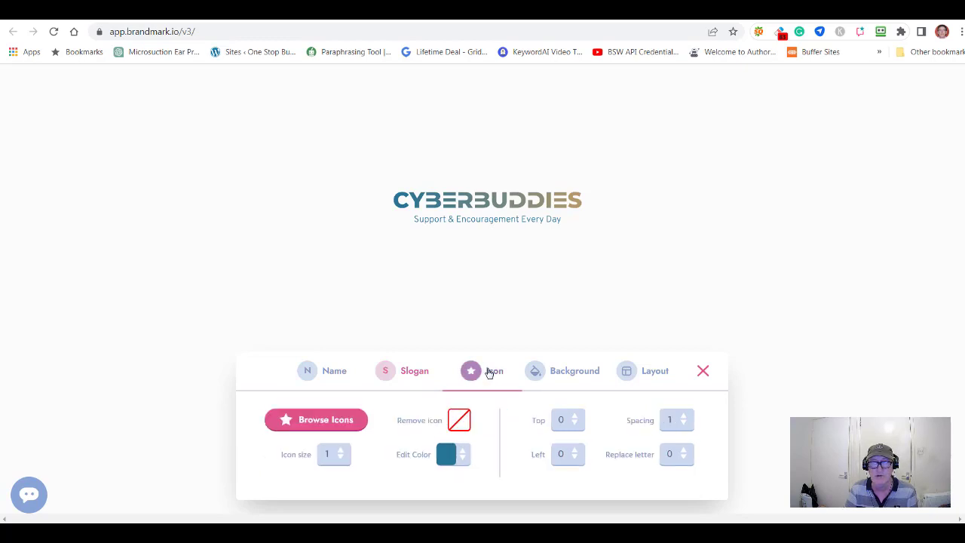
click(340, 427)
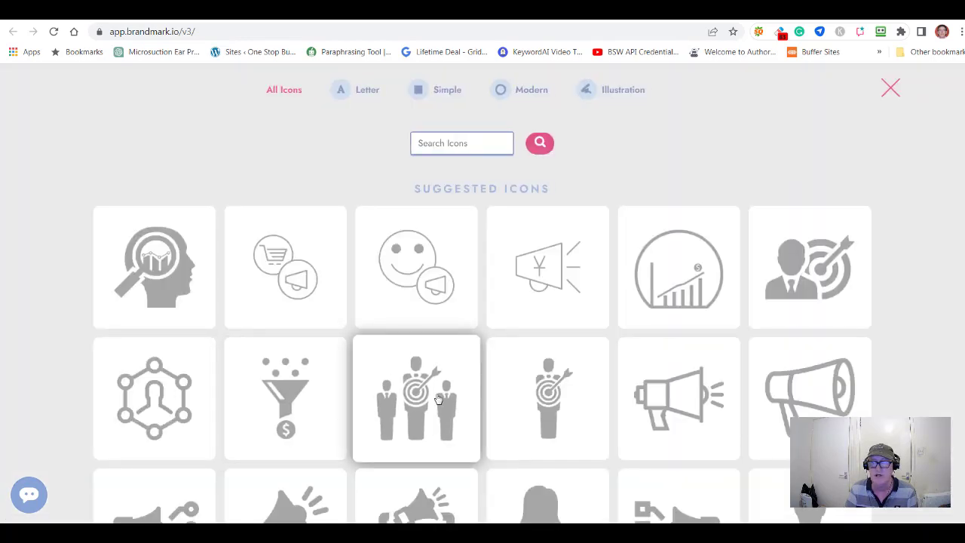
scroll(438, 398, down, 1)
scroll(438, 399, down, 2)
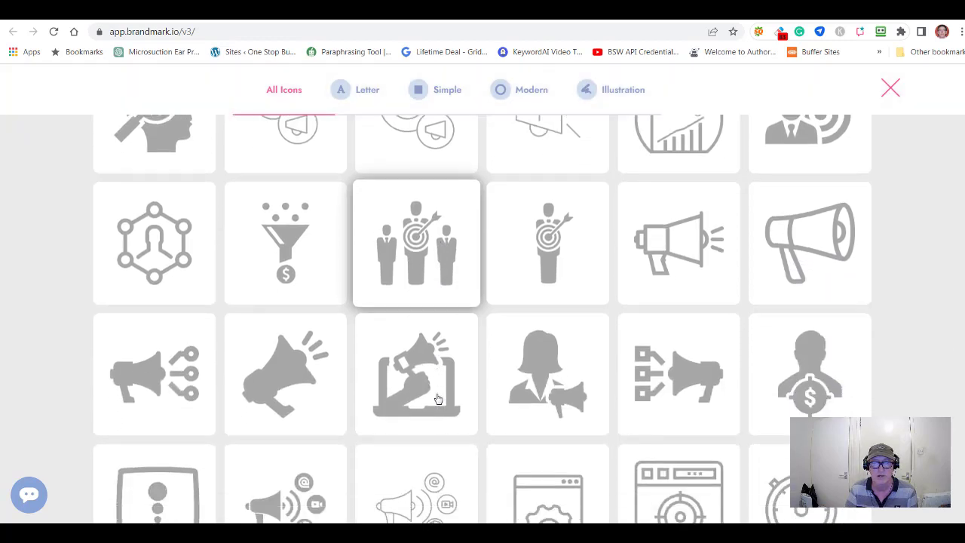
scroll(437, 398, down, 5)
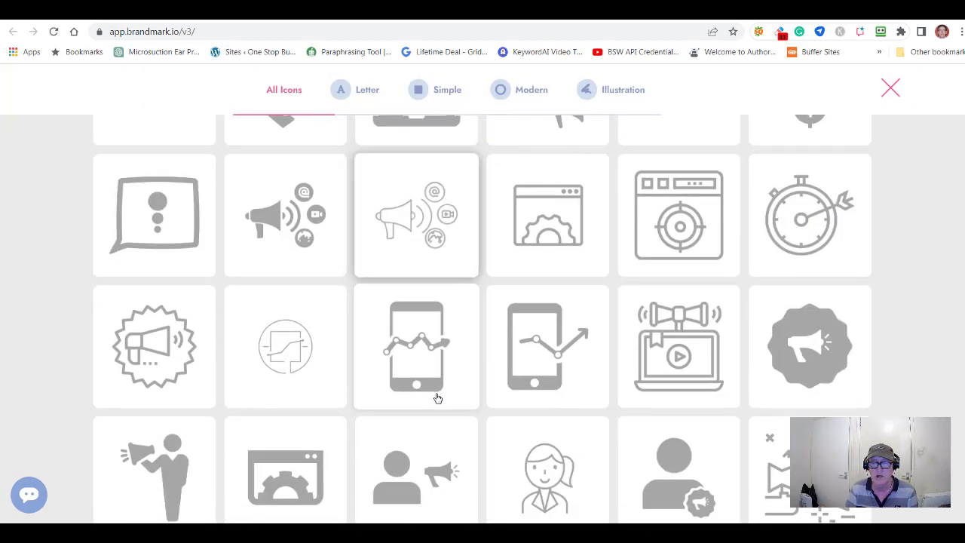
scroll(438, 398, down, 1)
scroll(438, 398, down, 5)
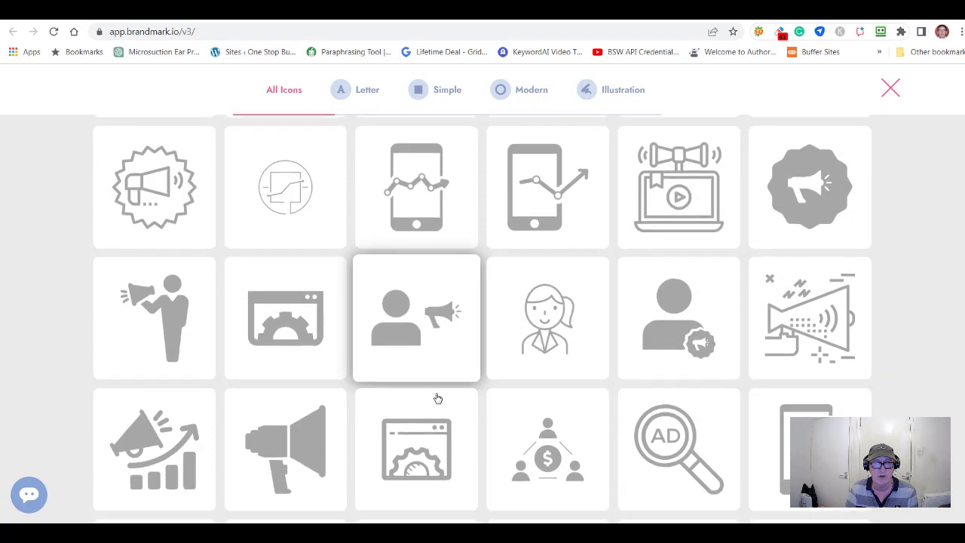
scroll(438, 399, down, 7)
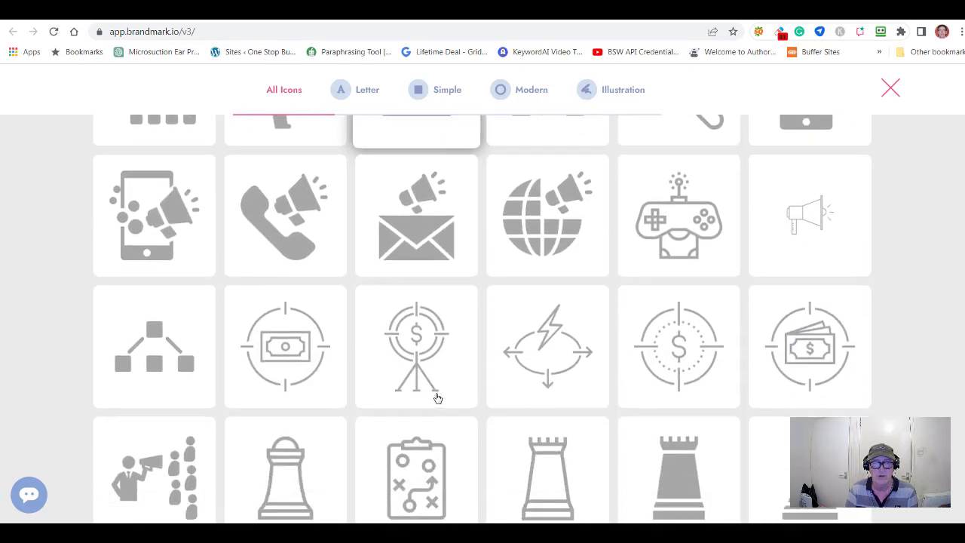
scroll(438, 399, down, 6)
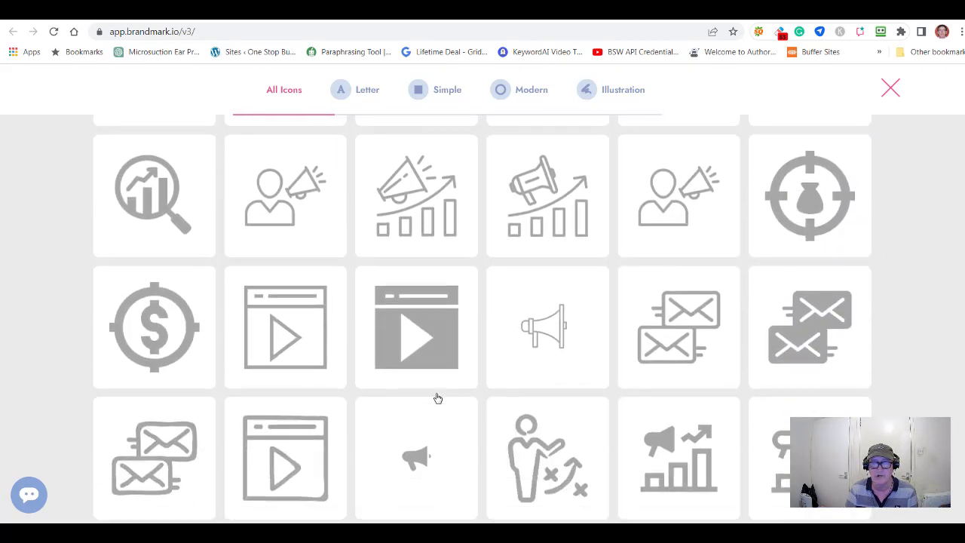
scroll(437, 399, down, 1)
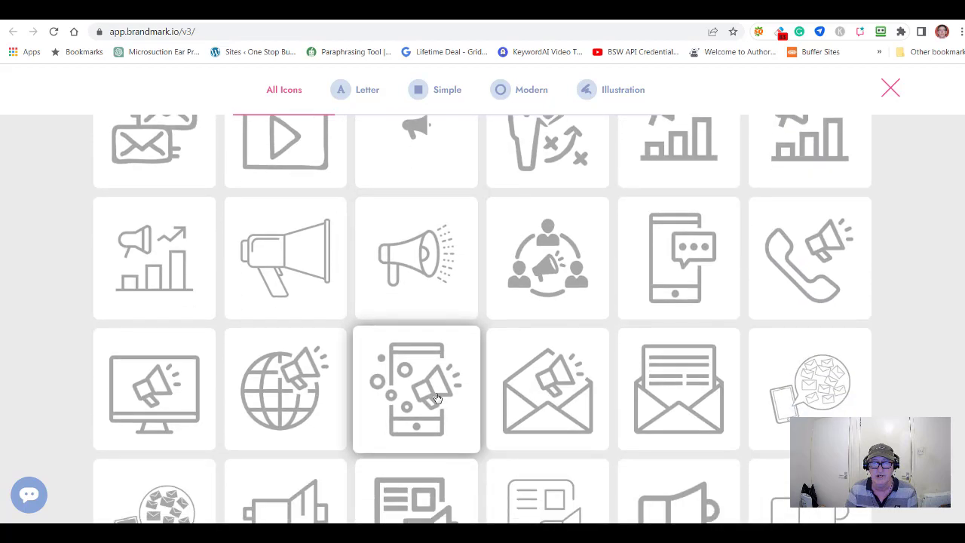
scroll(437, 399, down, 5)
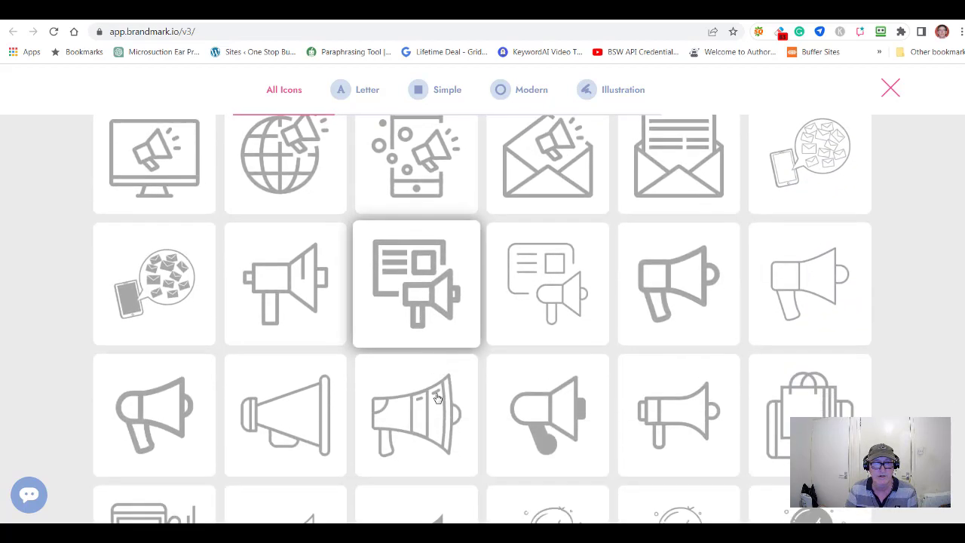
scroll(438, 398, down, 6)
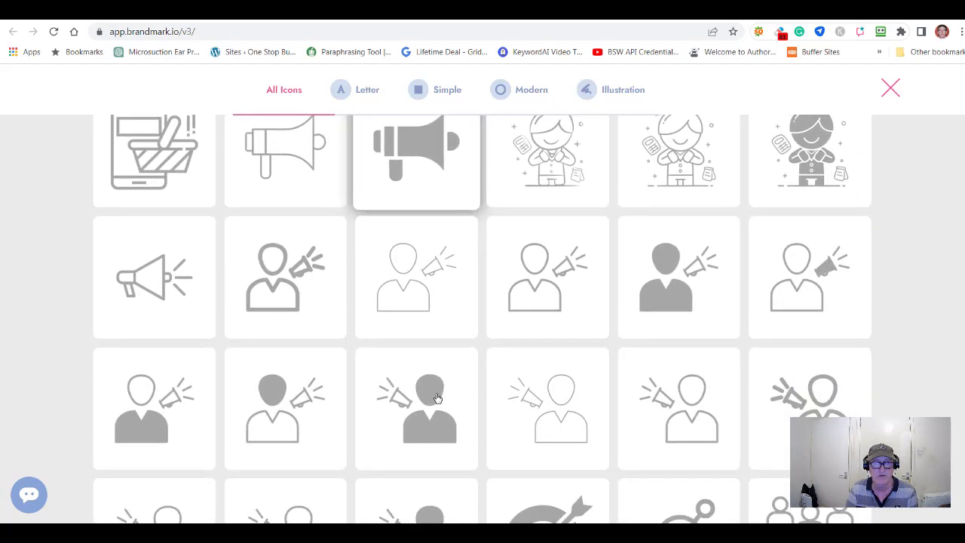
scroll(438, 398, down, 7)
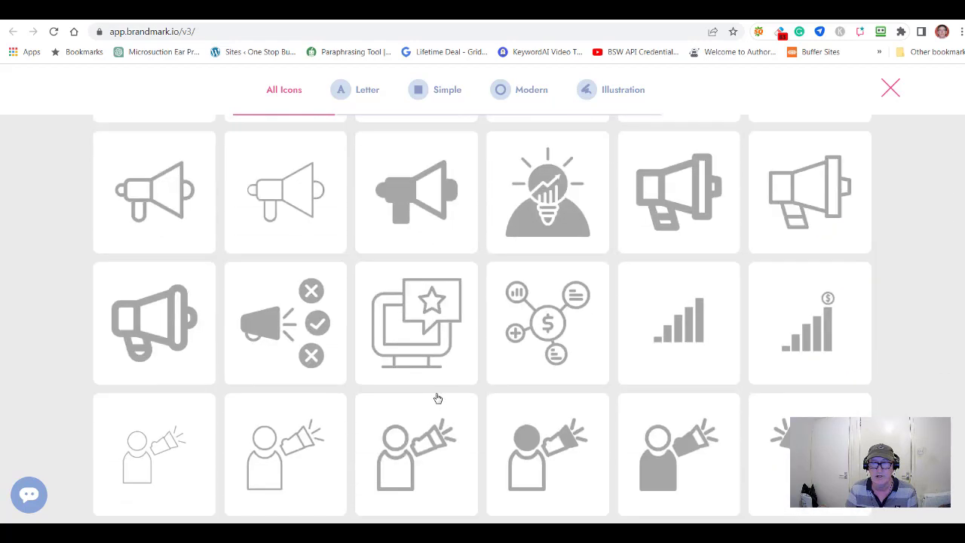
scroll(438, 398, up, 15)
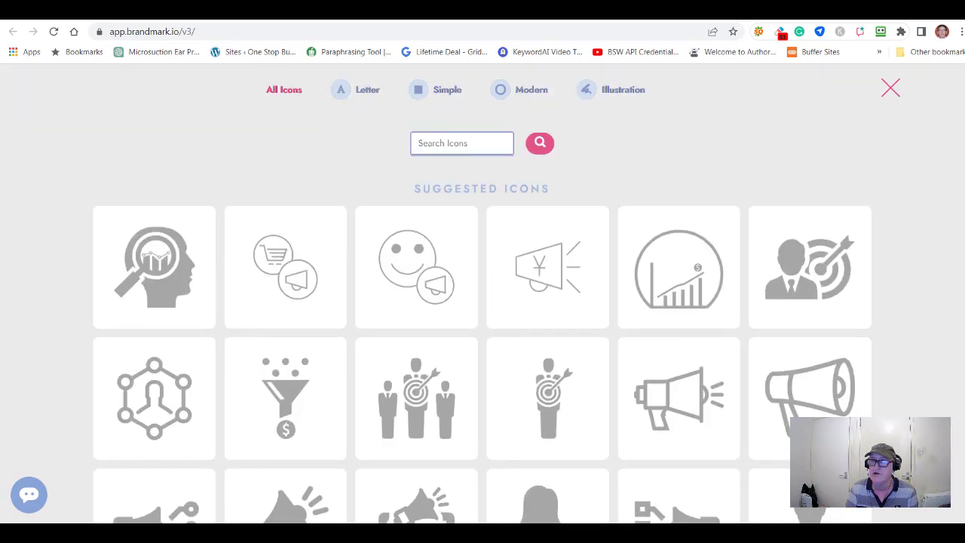
- Search the icon library for "hands"
click(451, 144)
text(h)
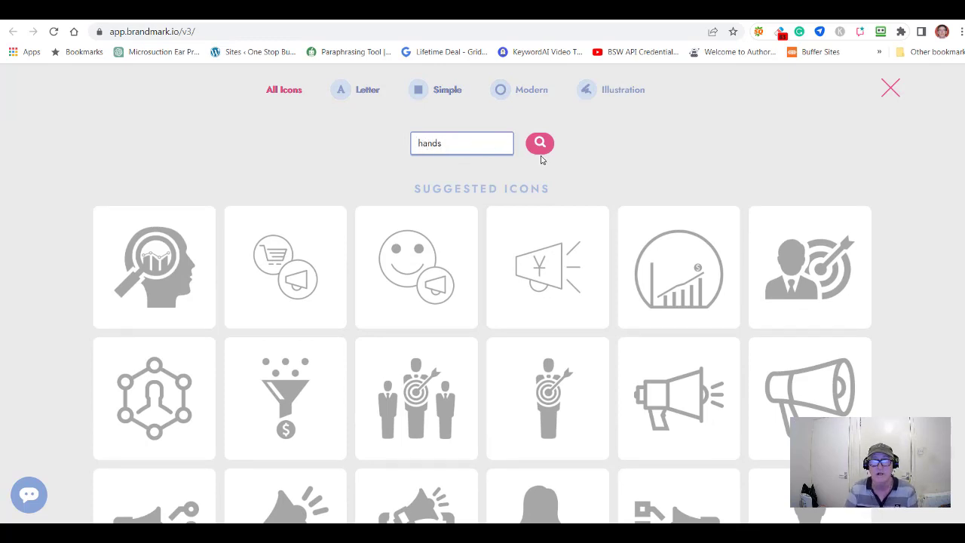
text(ands)
click(540, 154)
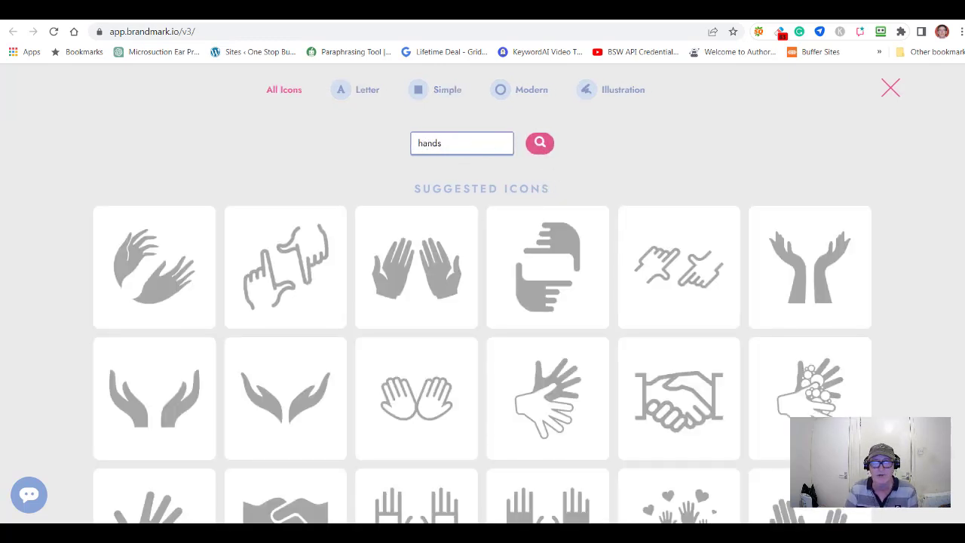
- Look through the hands icons and add the solid handshake icon to the CYBERBUDDIES logo
scroll(700, 349, down, 2)
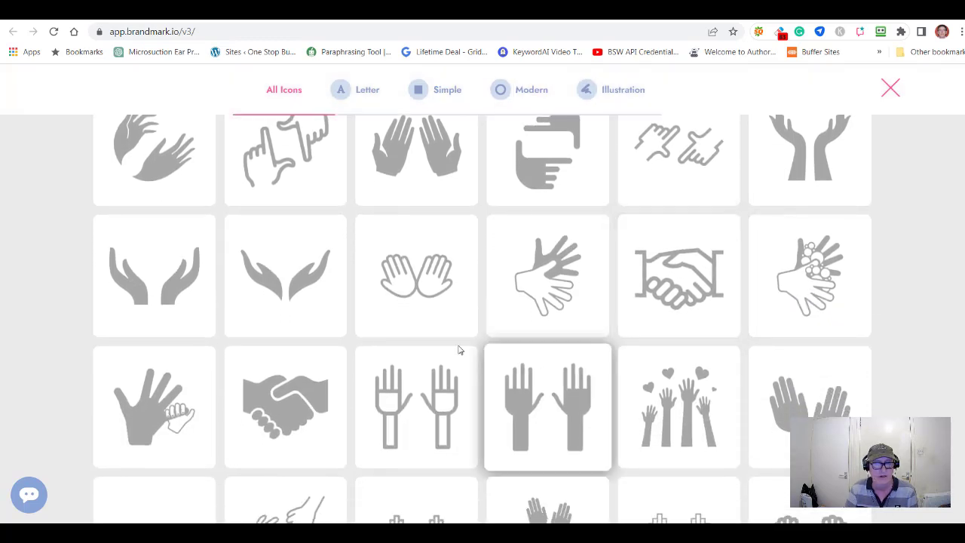
scroll(483, 340, down, 1)
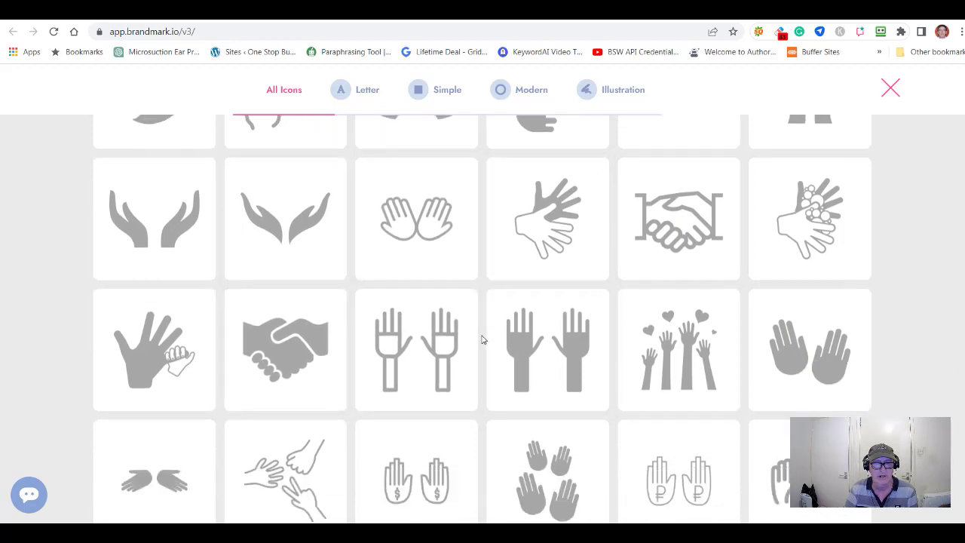
scroll(483, 340, down, 1)
scroll(484, 340, down, 2)
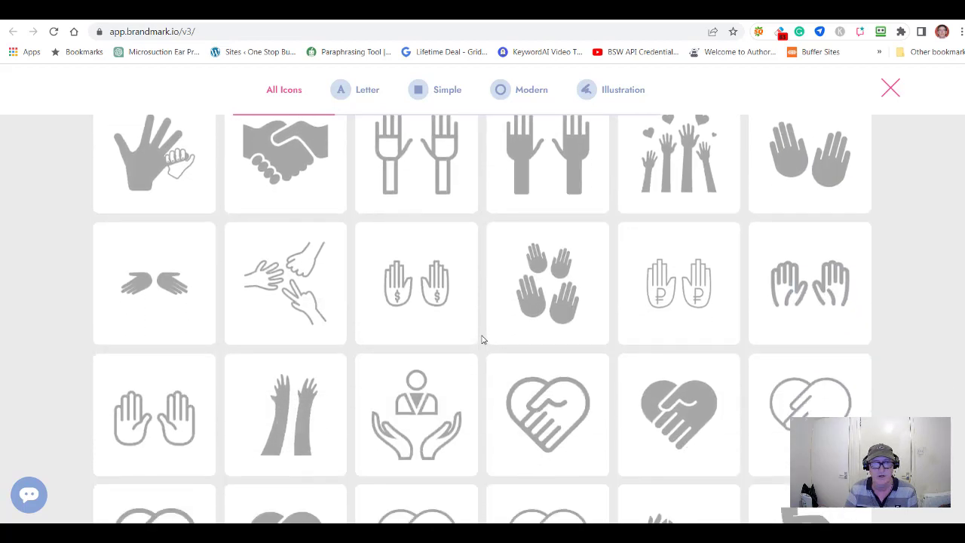
scroll(483, 340, up, 2)
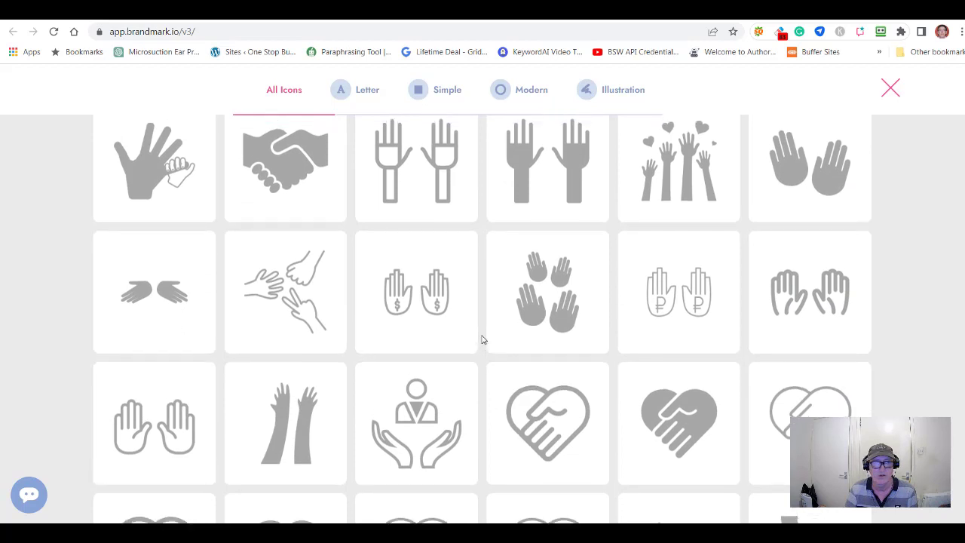
click(290, 285)
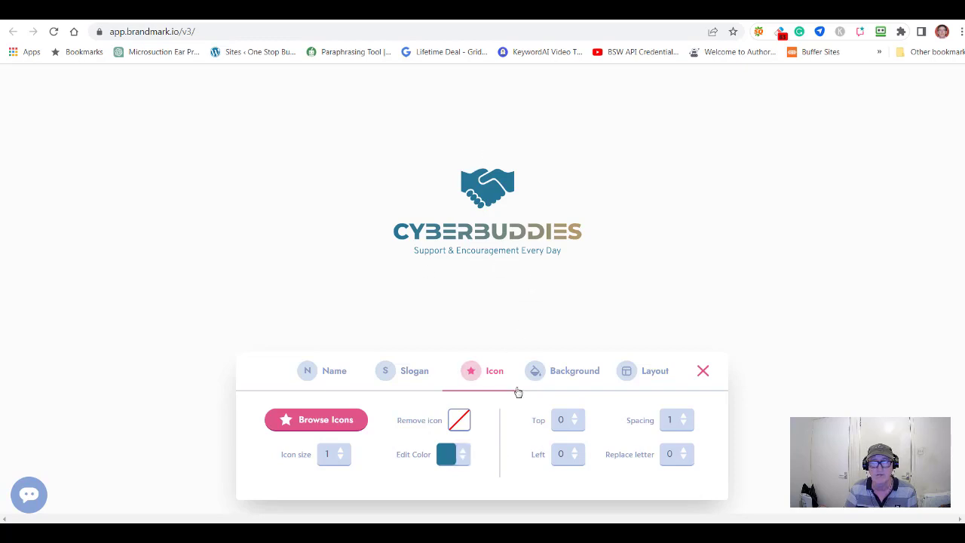
- Recolor the handshake icon to green #52CE82, save that color for reuse and close the color picker
click(448, 462)
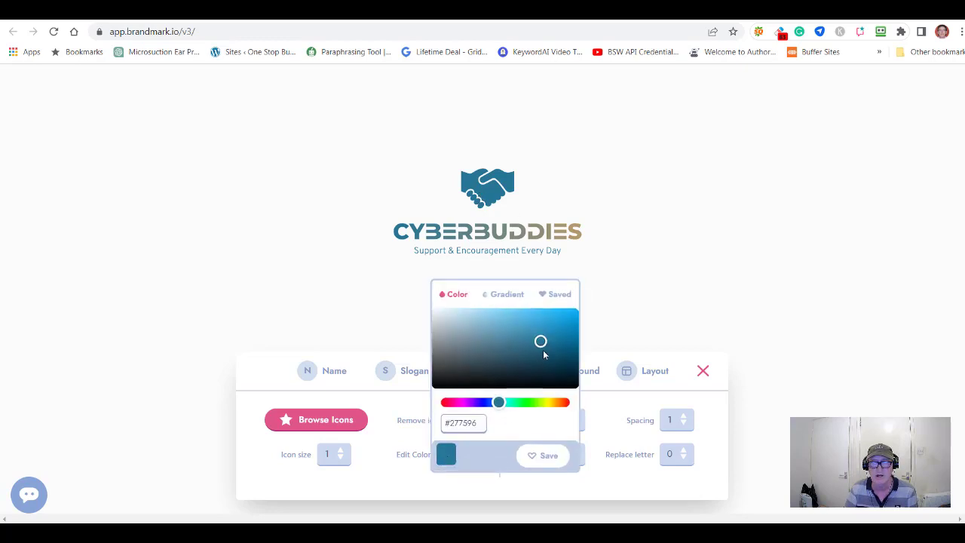
mouse_move(539, 342)
mouse_down()
mouse_move(556, 317)
mouse_move(530, 318)
mouse_move(538, 323)
mouse_up()
drag(498, 404, 521, 404)
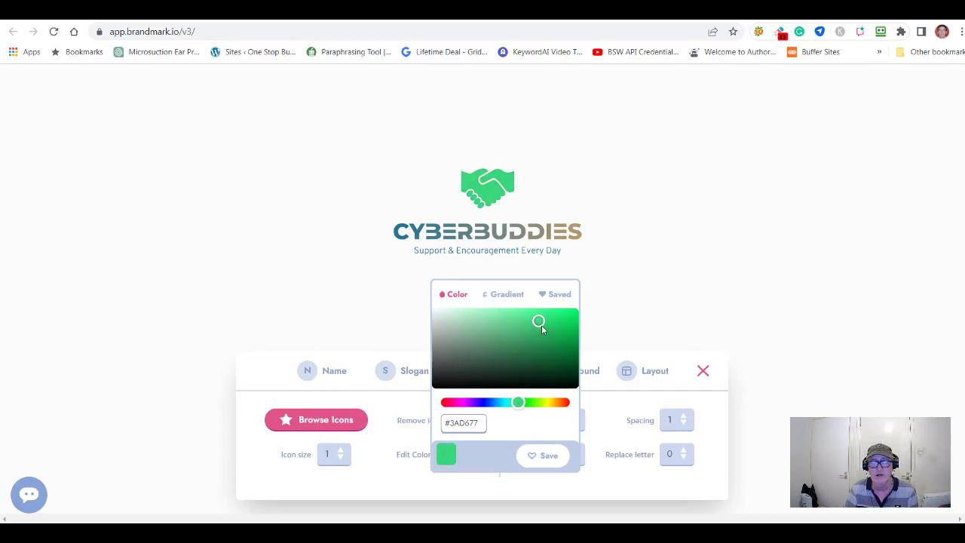
drag(539, 324, 516, 324)
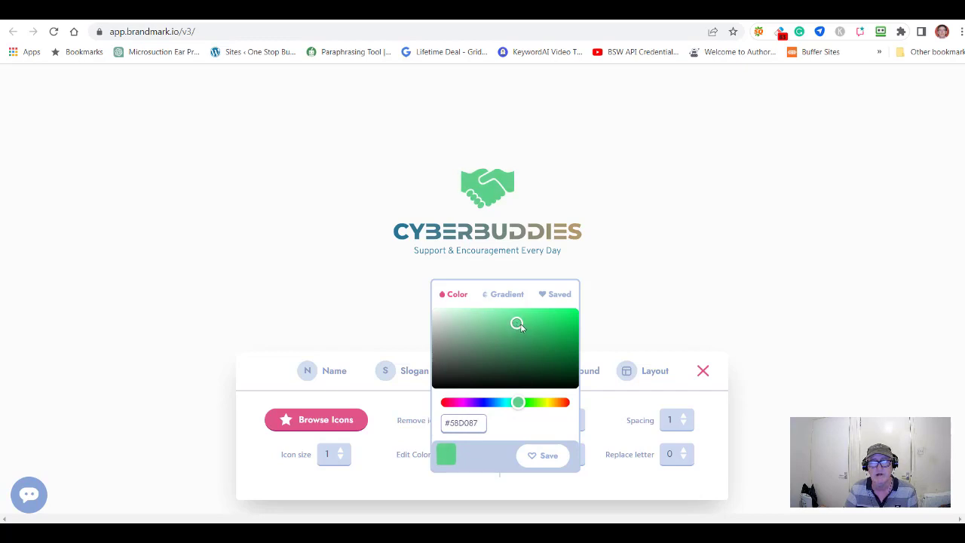
drag(518, 327, 521, 324)
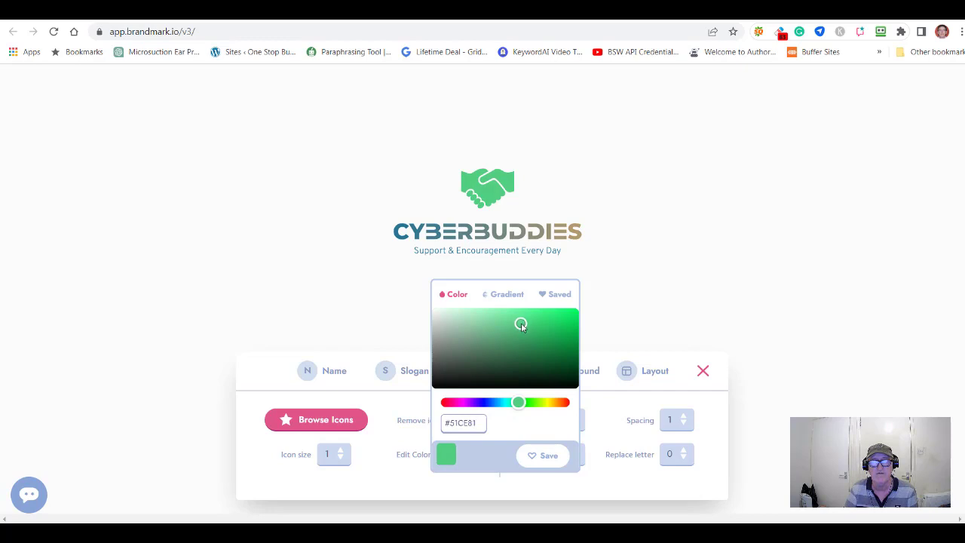
click(520, 324)
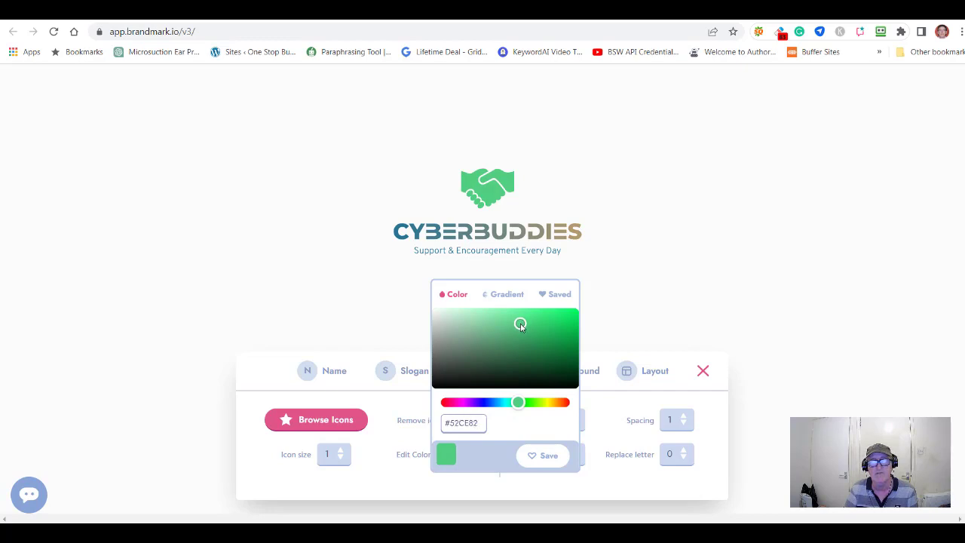
click(544, 456)
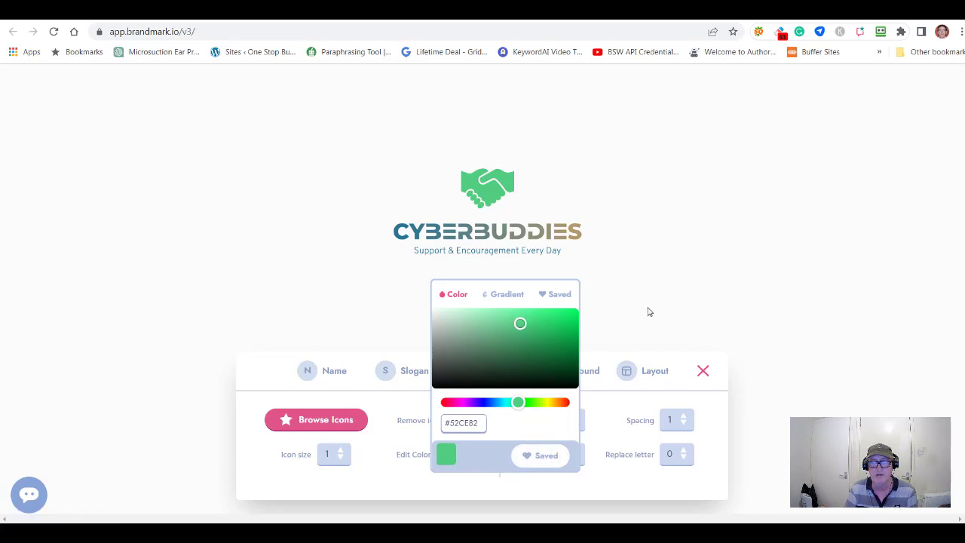
click(620, 319)
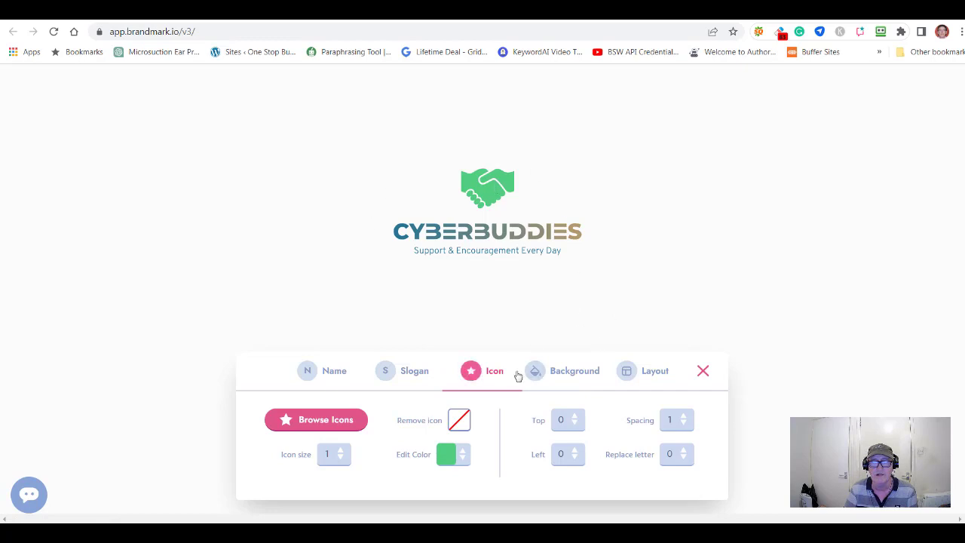
- Try the alternative logo layouts and apply the one placing the handshake icon to the left of the name and slogan
click(566, 374)
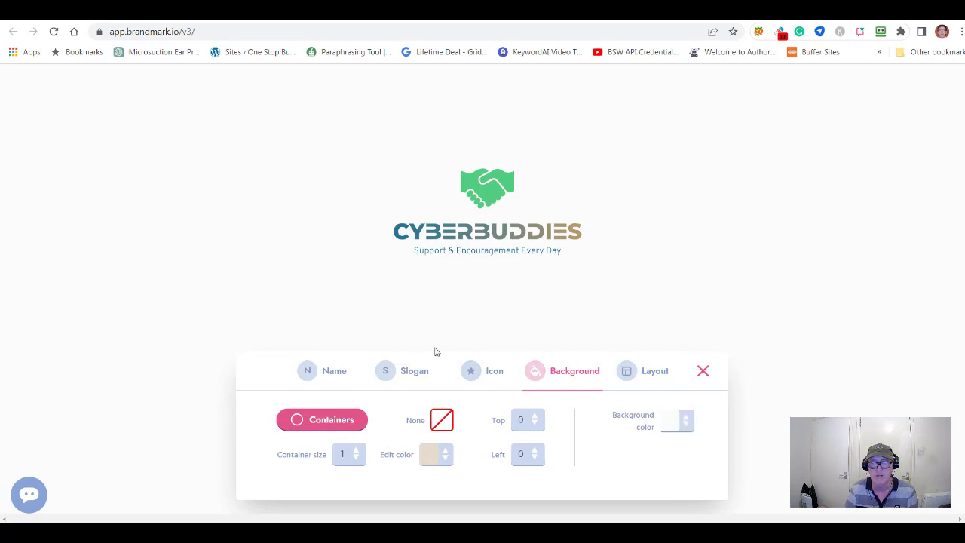
click(654, 375)
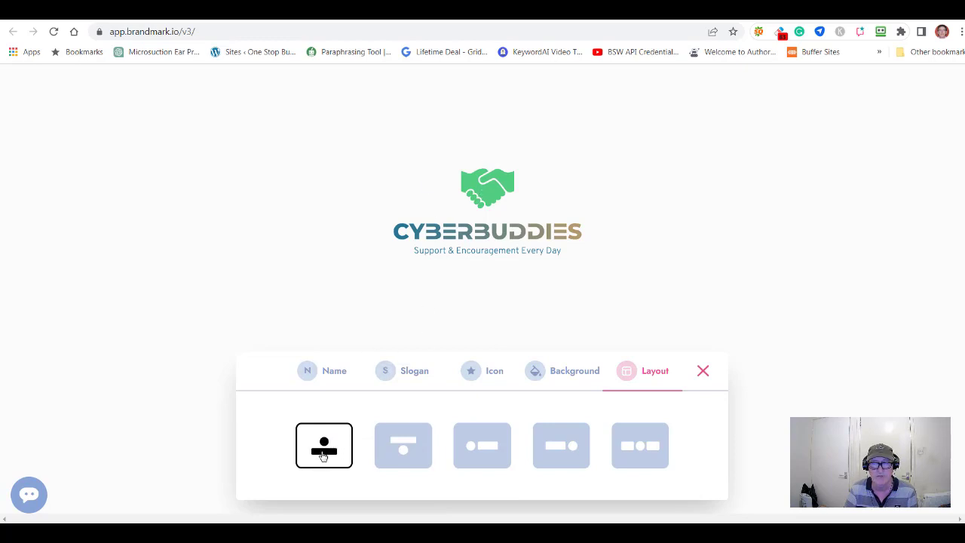
click(413, 454)
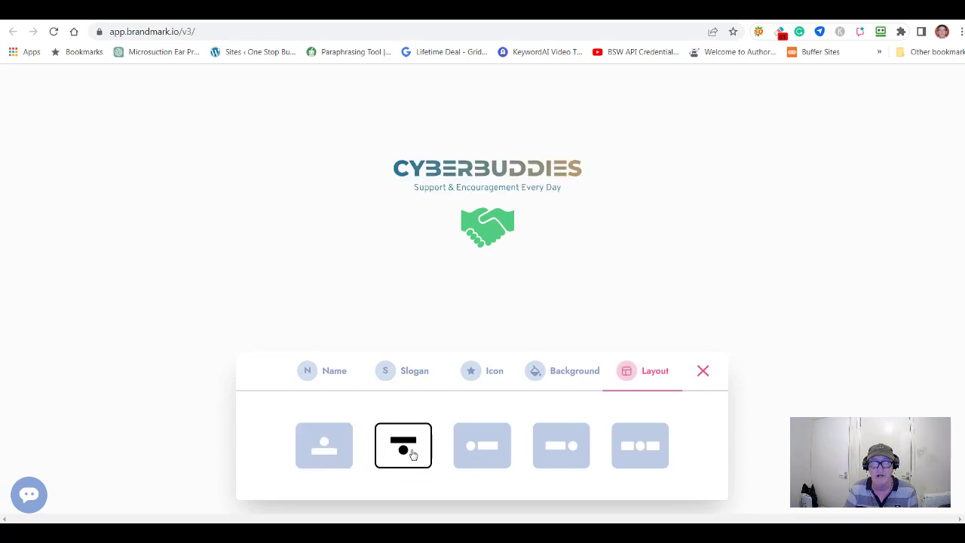
click(484, 460)
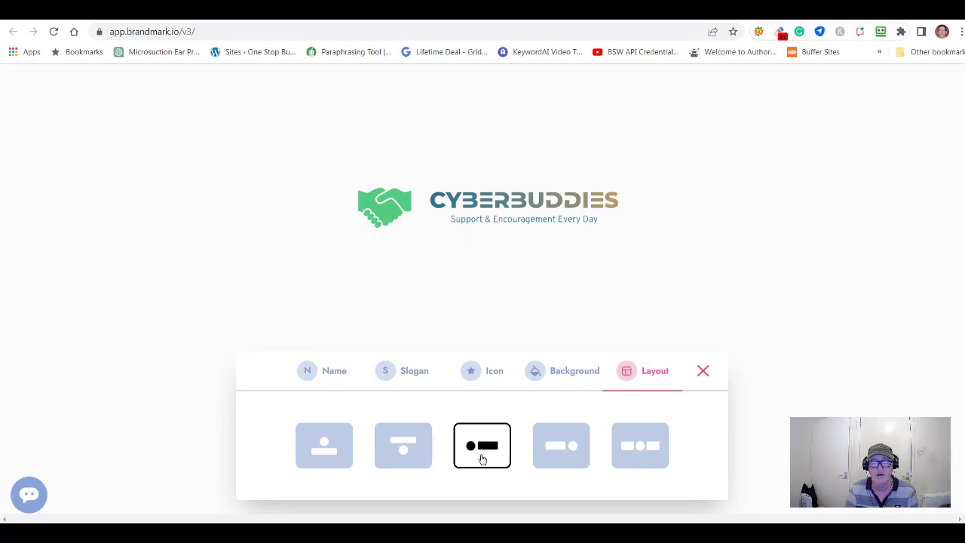
click(559, 461)
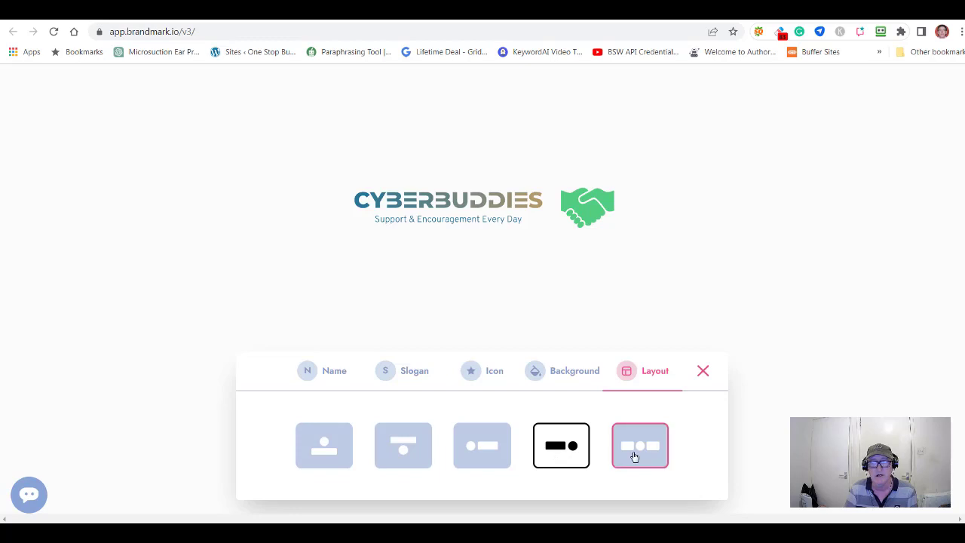
click(635, 456)
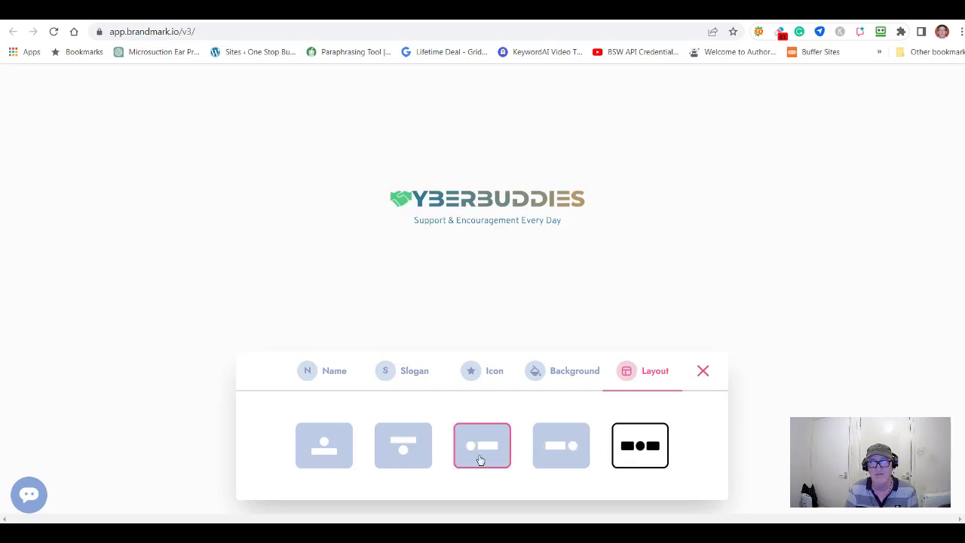
click(488, 454)
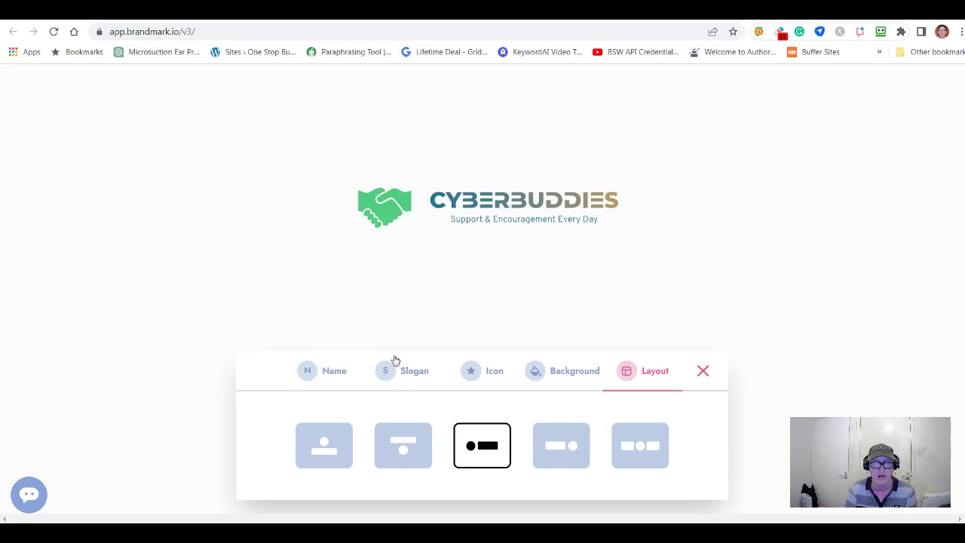
- Increase the font size of the CYBERBUDDIES name to 0.98
click(331, 372)
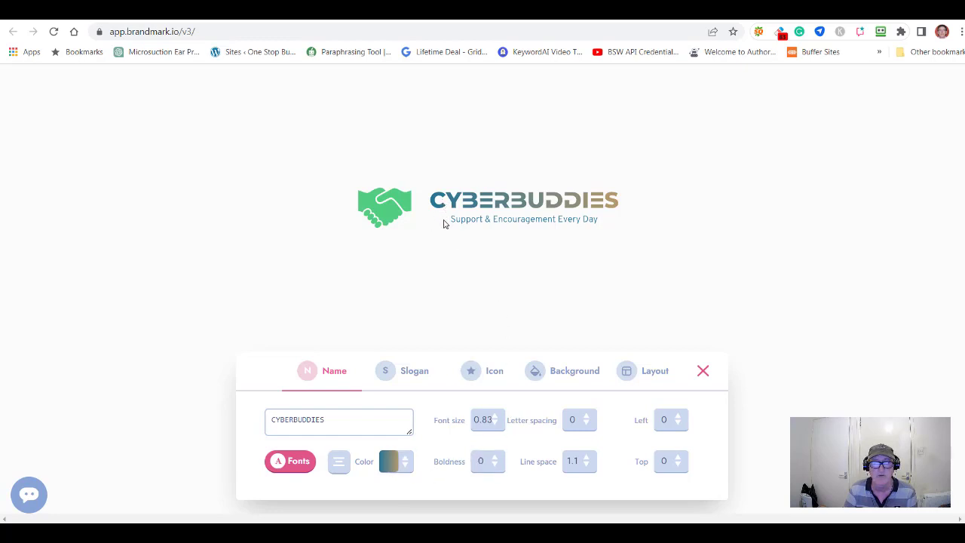
click(496, 419)
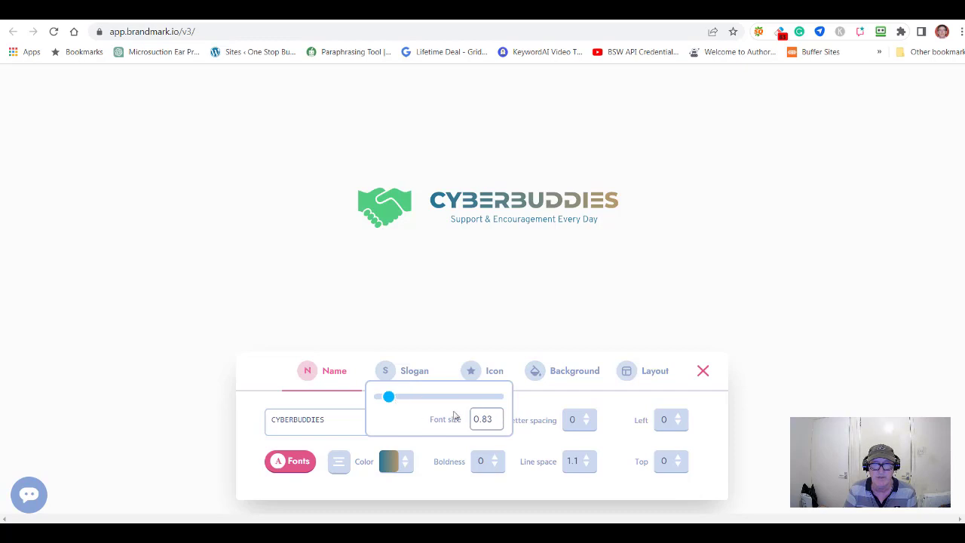
drag(390, 398, 392, 398)
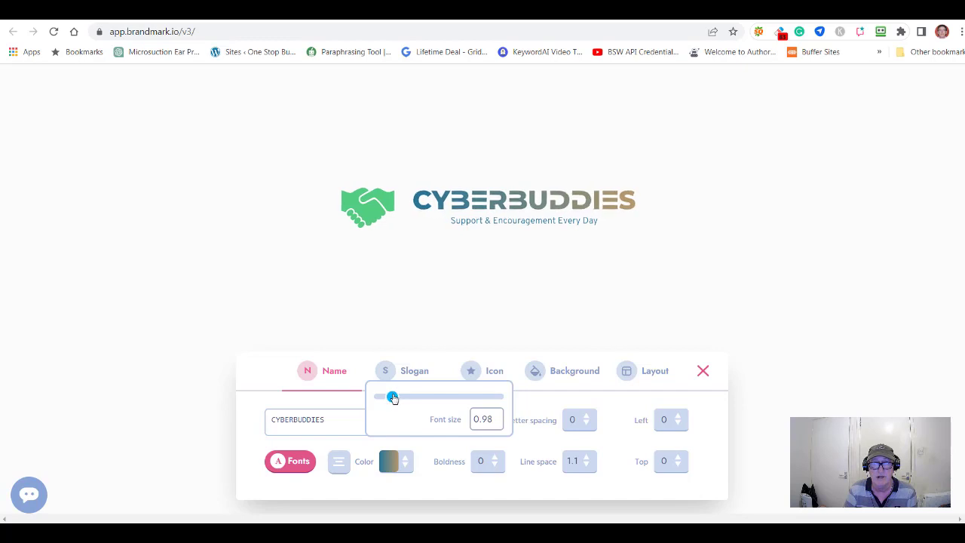
- Change the starting color of the CYBERBUDDIES name gradient to green #68CB64
click(391, 466)
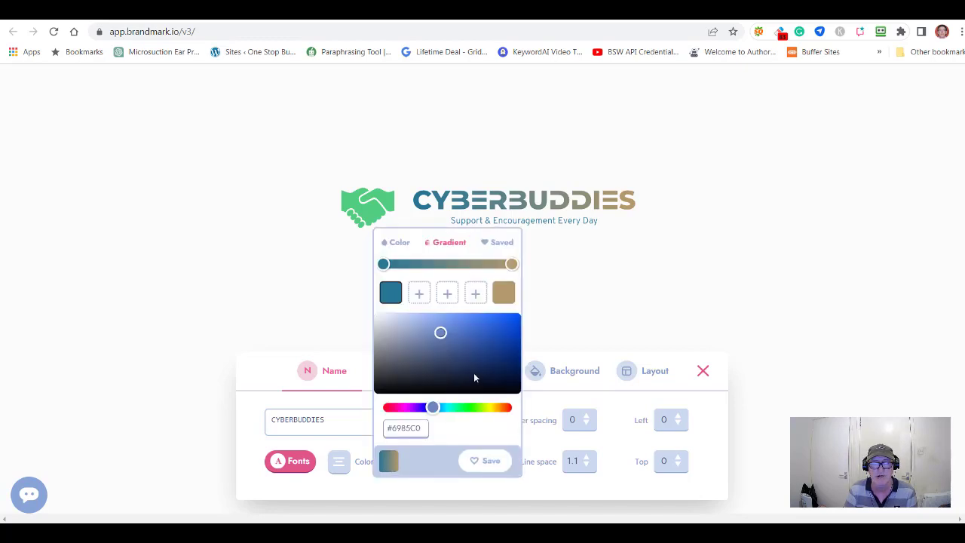
click(392, 295)
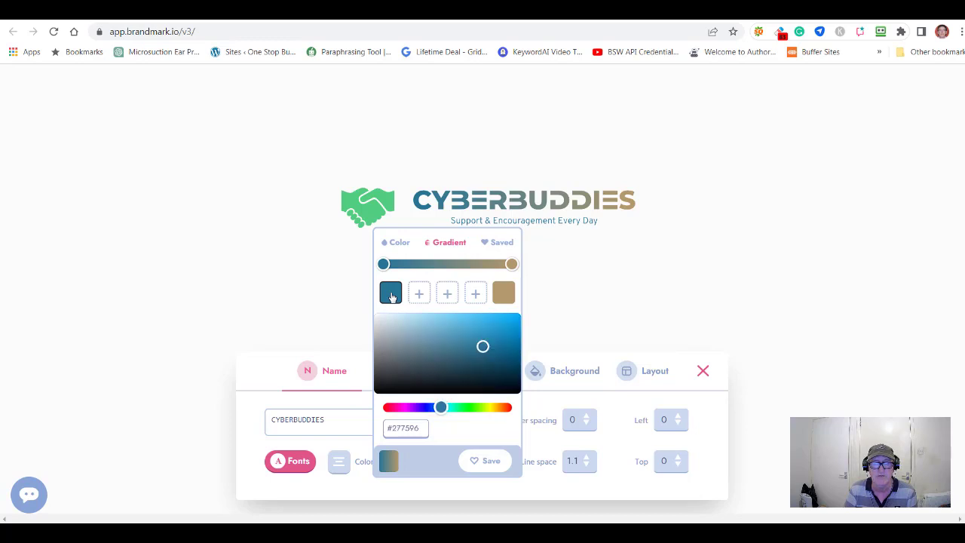
drag(482, 346, 471, 326)
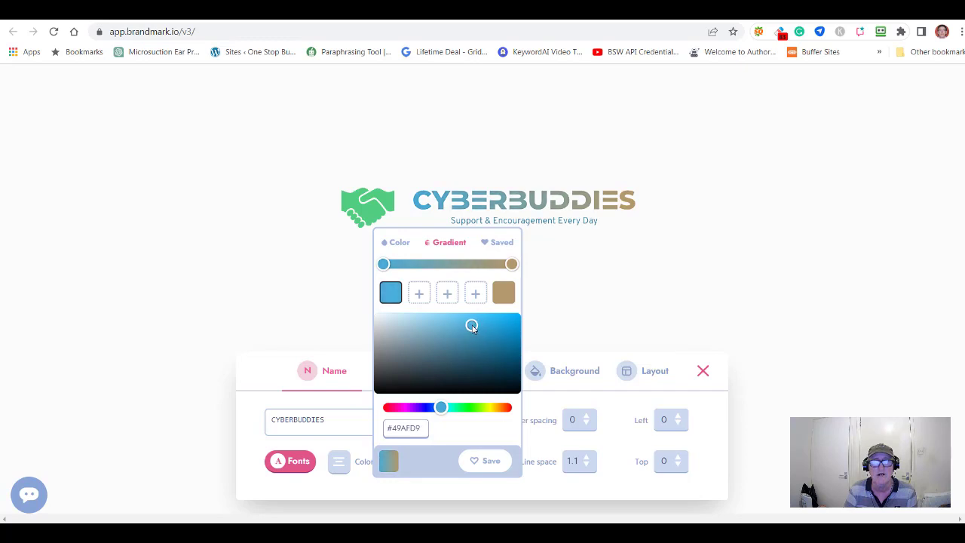
click(470, 408)
drag(470, 327, 448, 329)
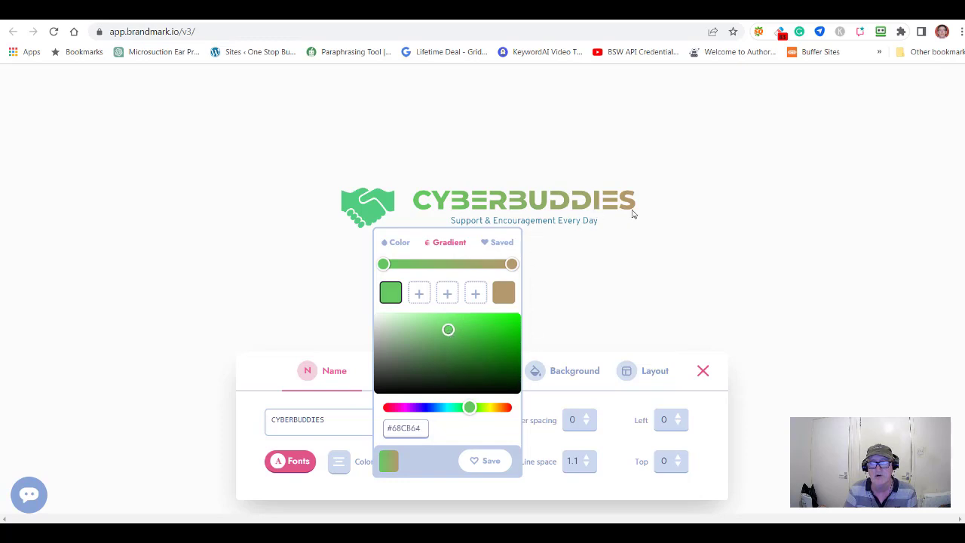
- Change the end color of the name gradient to red #EB3940, save the gradient and close the color picker
click(504, 294)
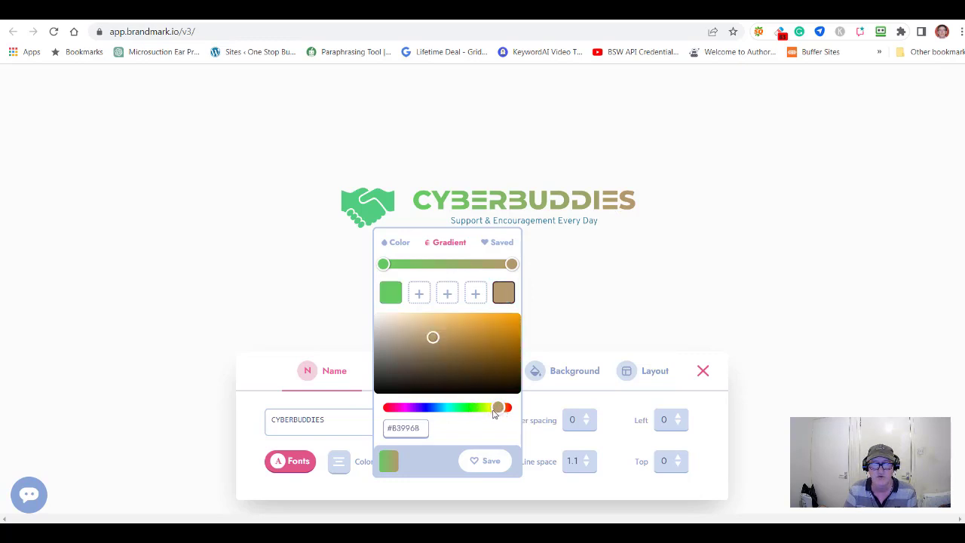
drag(495, 412, 384, 407)
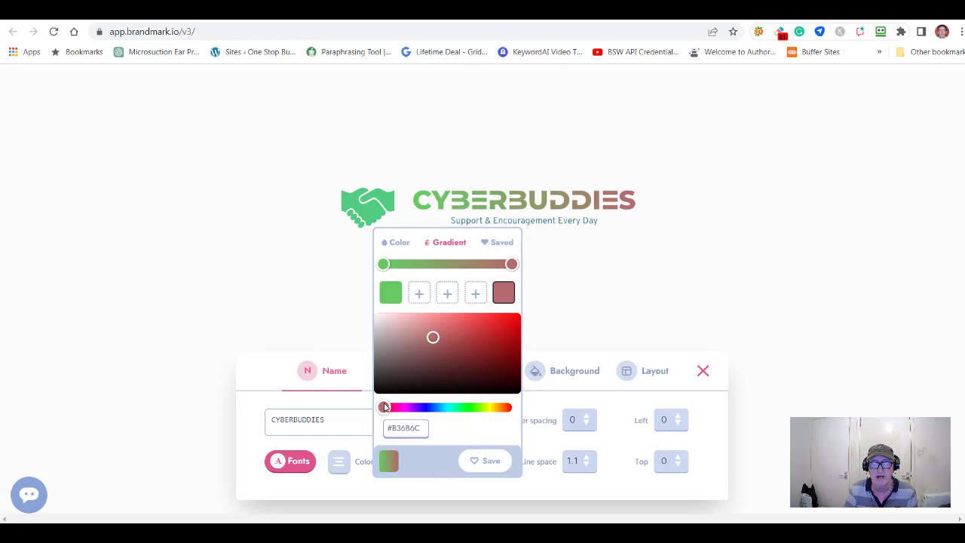
drag(431, 341, 485, 320)
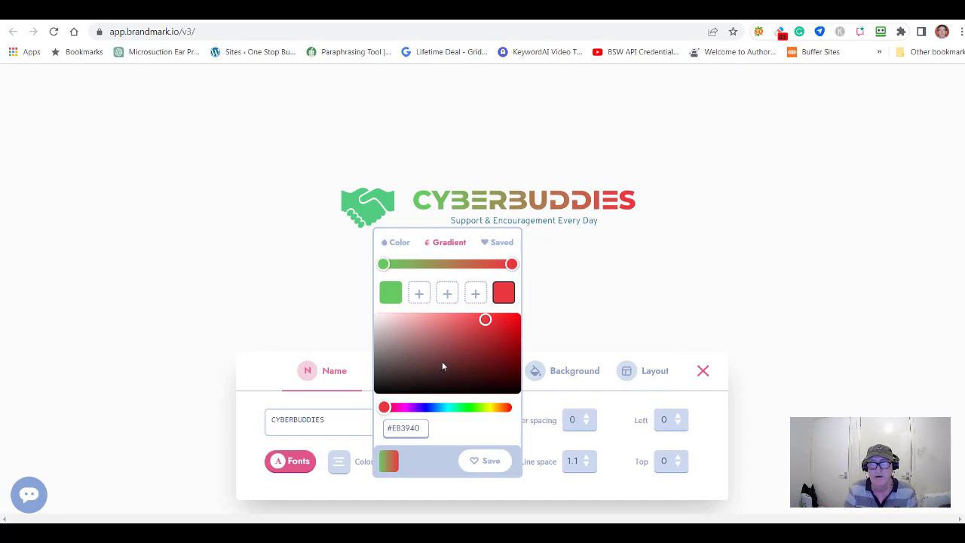
click(485, 461)
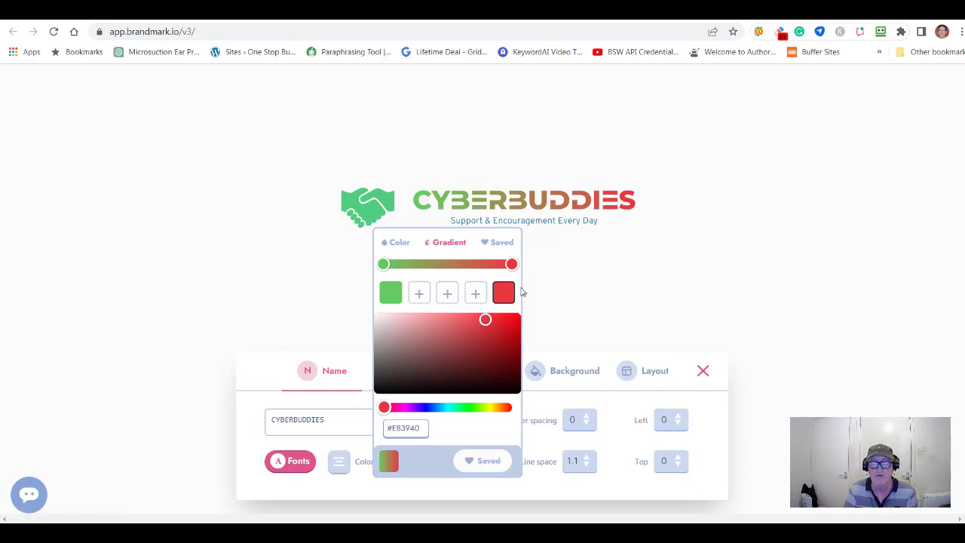
click(611, 309)
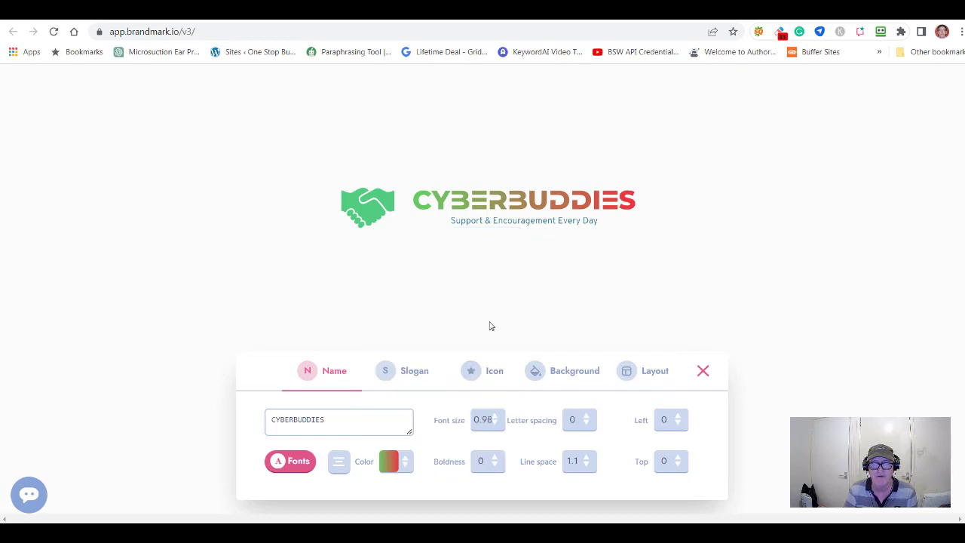
- Recolor the slogan to dark green #3E9035, save that color and close the color picker
click(416, 373)
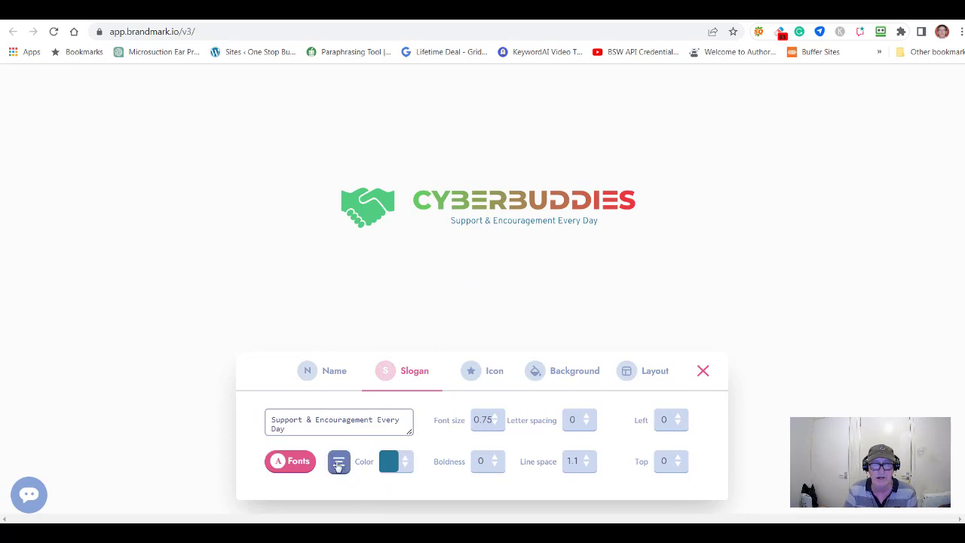
click(392, 468)
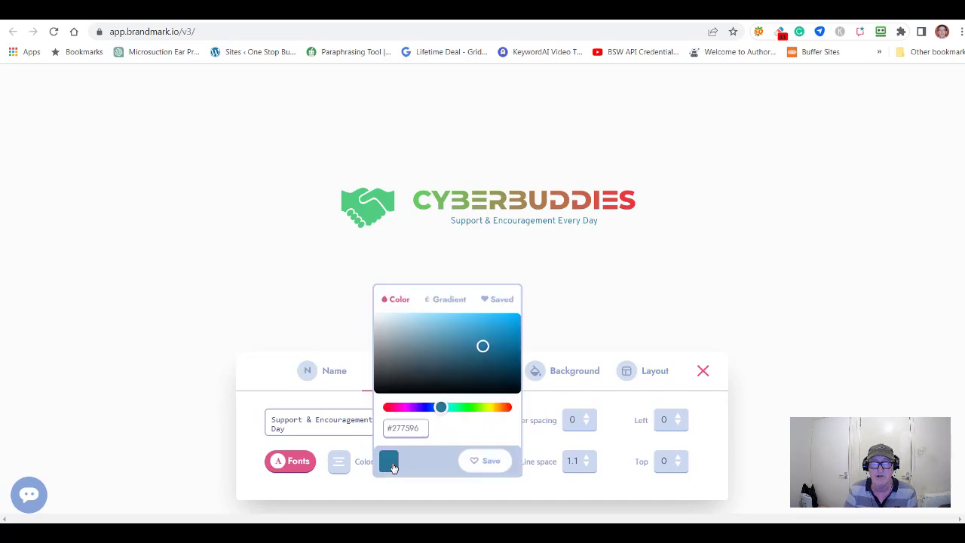
drag(443, 407, 472, 411)
drag(482, 348, 466, 347)
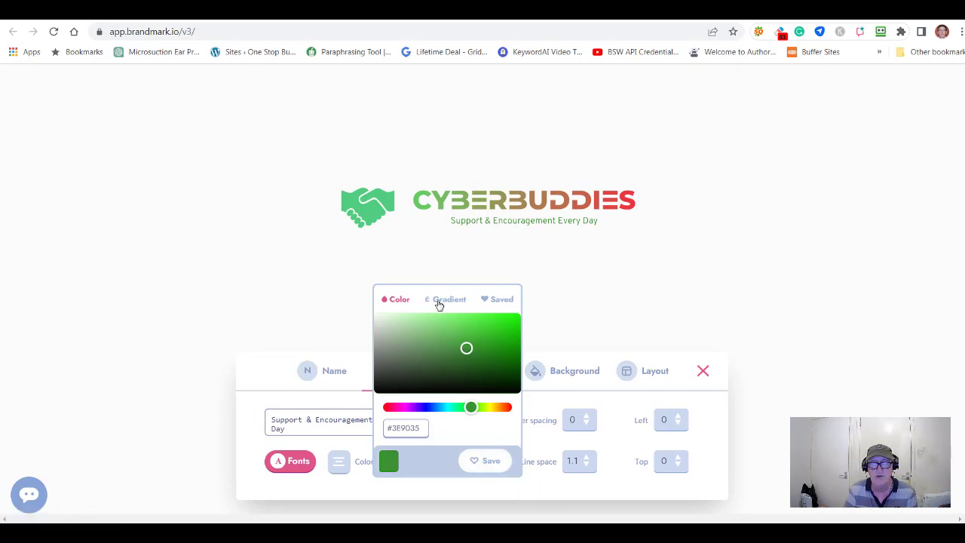
click(490, 465)
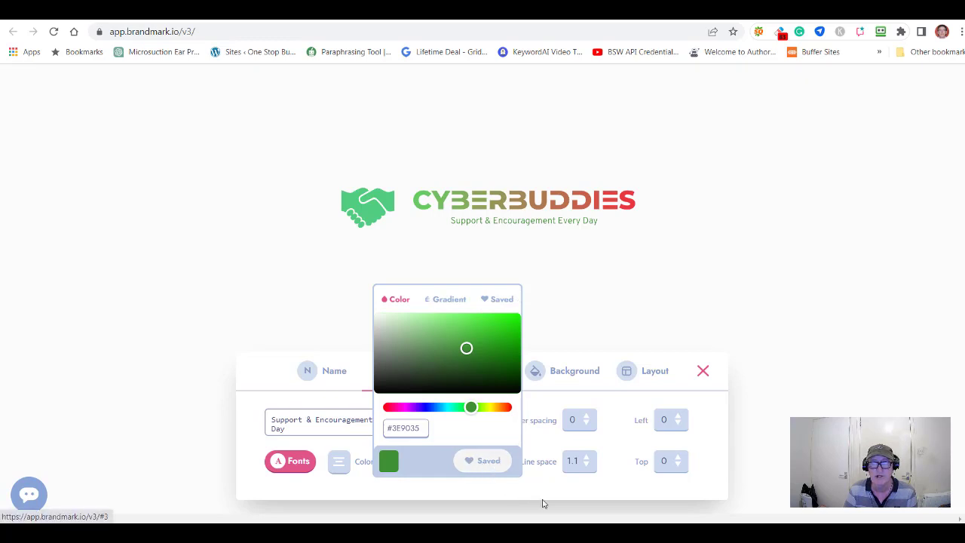
click(586, 312)
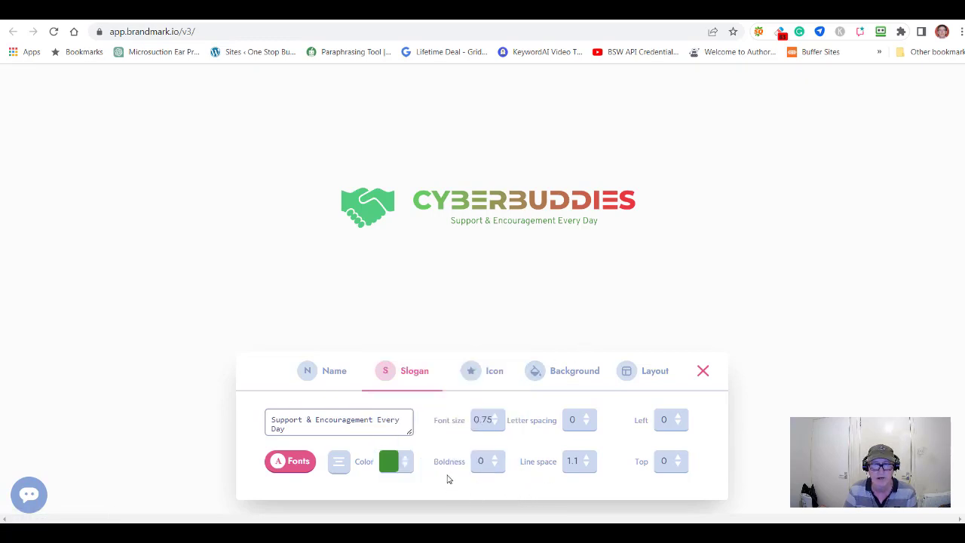
- Set the slogan's boldness to 1.1 and its font size to 0.98
click(493, 461)
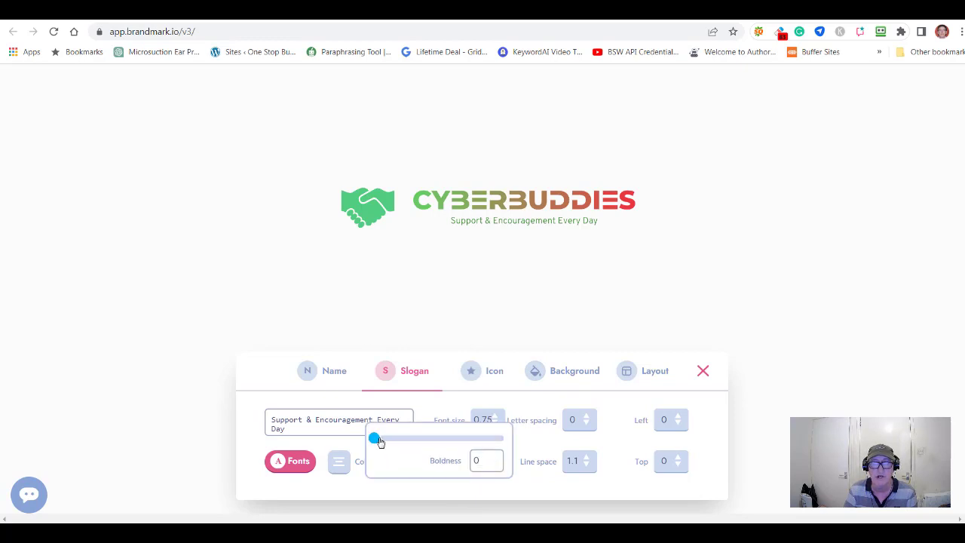
drag(379, 440, 382, 441)
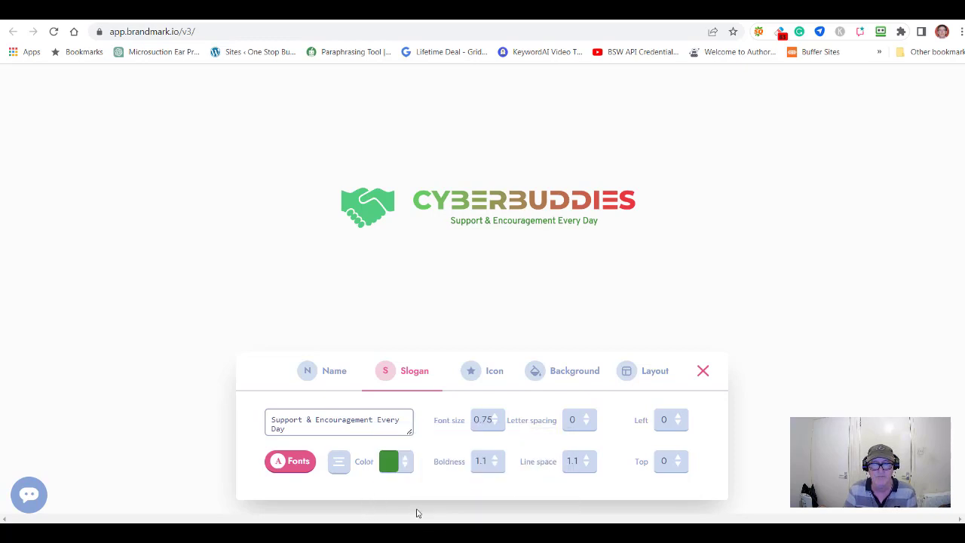
click(495, 419)
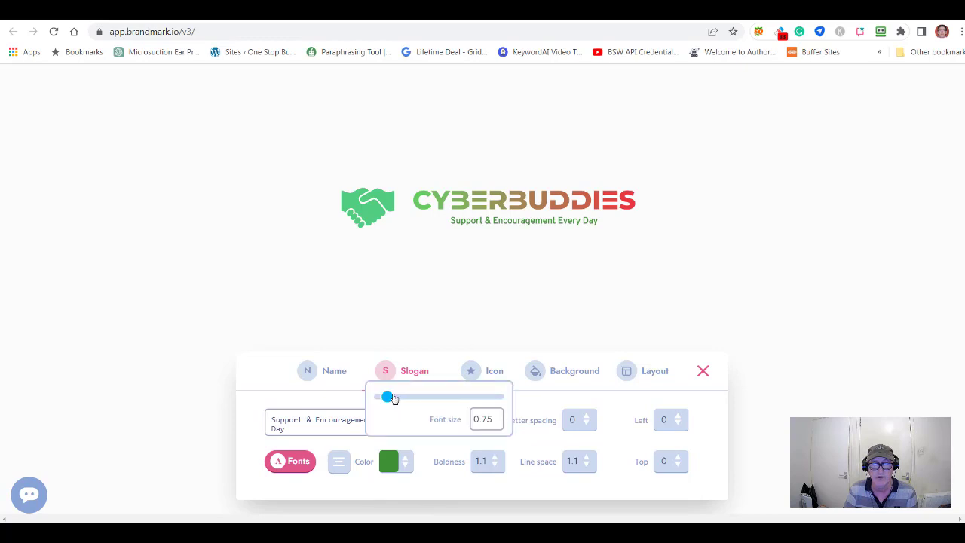
drag(391, 400, 393, 400)
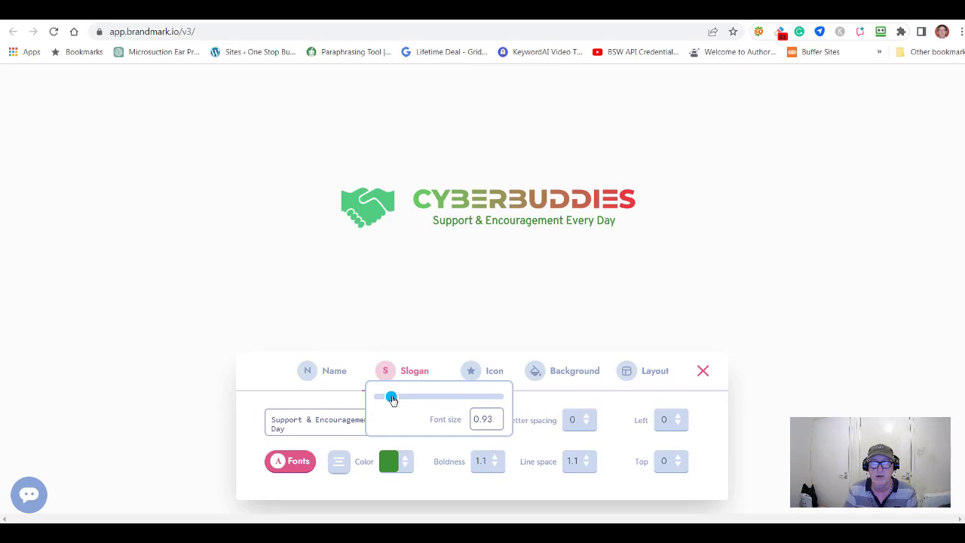
drag(393, 400, 393, 400)
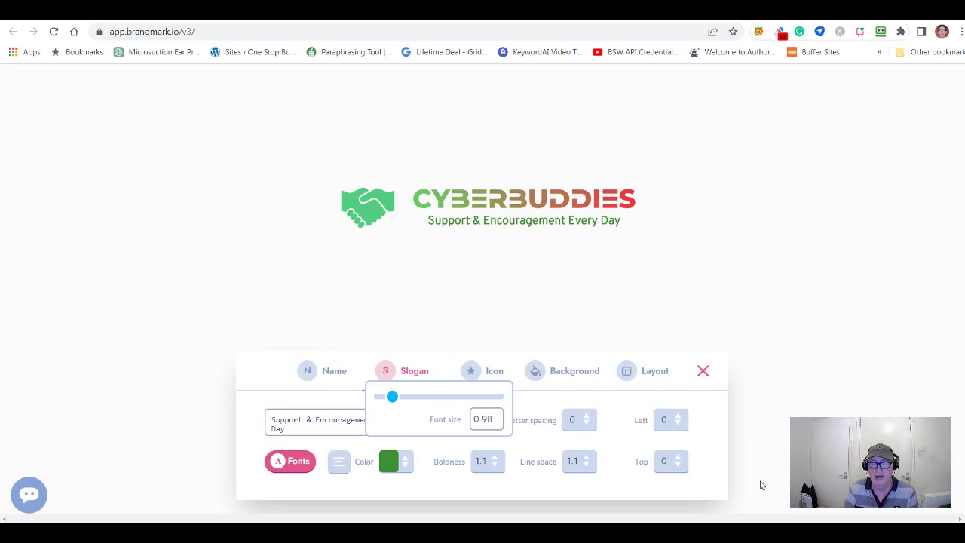
click(428, 494)
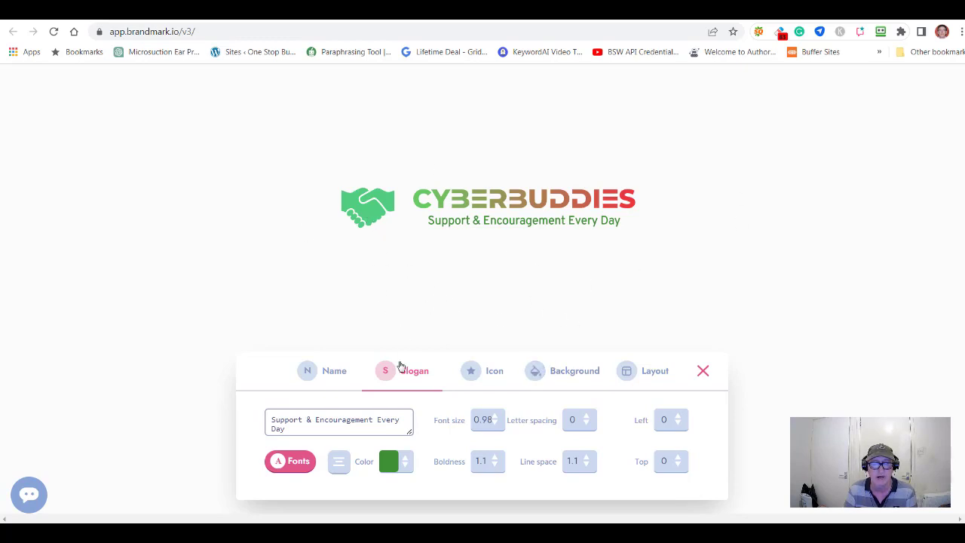
- Darken the handshake icon's color to green #4ABB78 and close the color picker
click(475, 377)
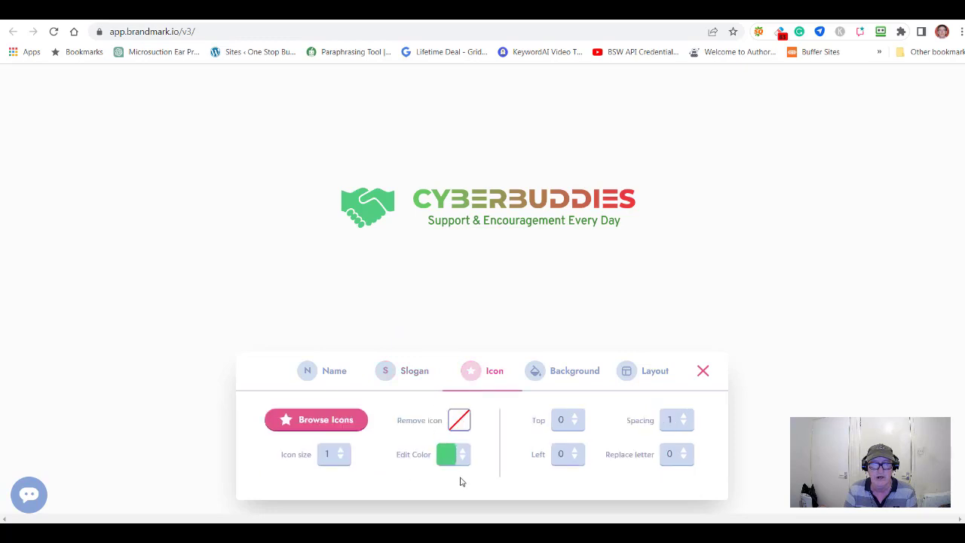
click(447, 455)
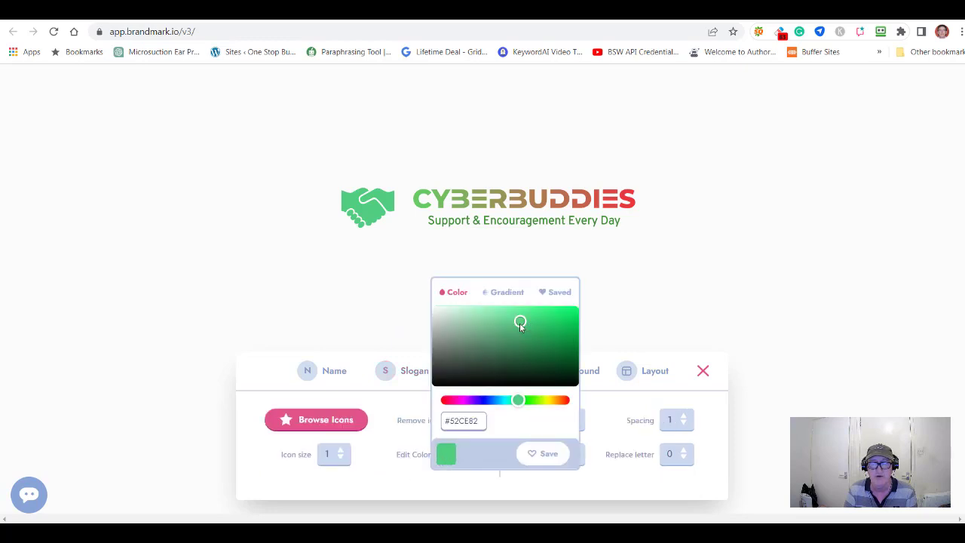
drag(518, 323, 520, 327)
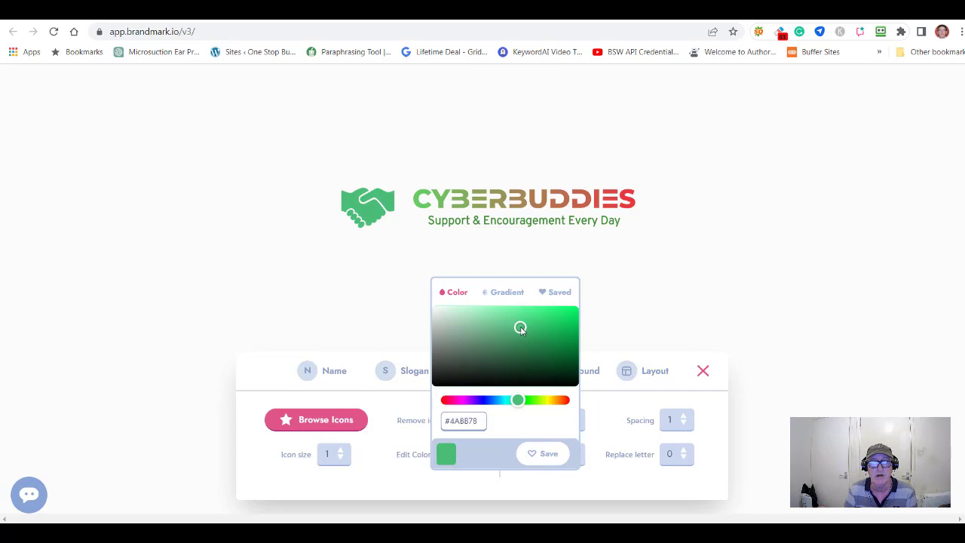
click(676, 294)
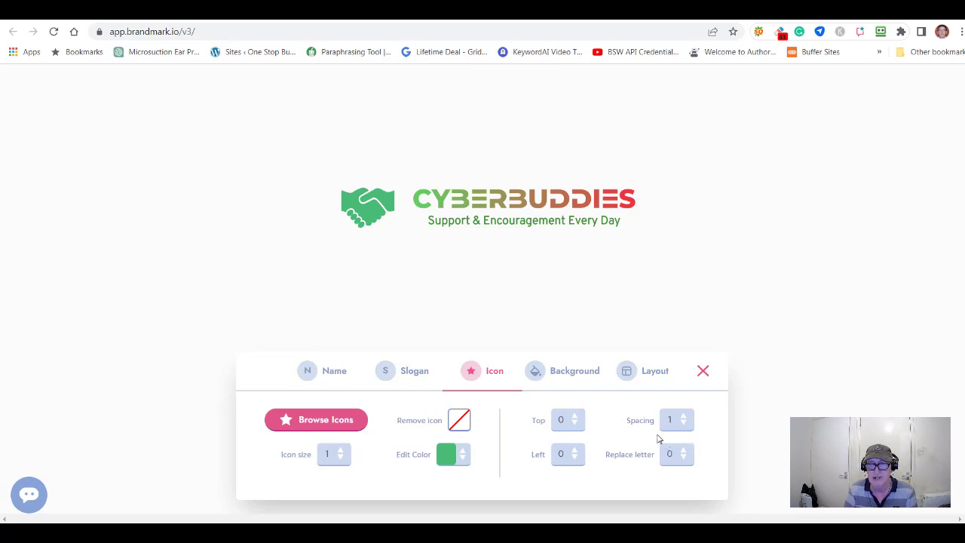
- Move the handshake icon closer to the name with a left offset of 32, and close the logo editor
click(577, 459)
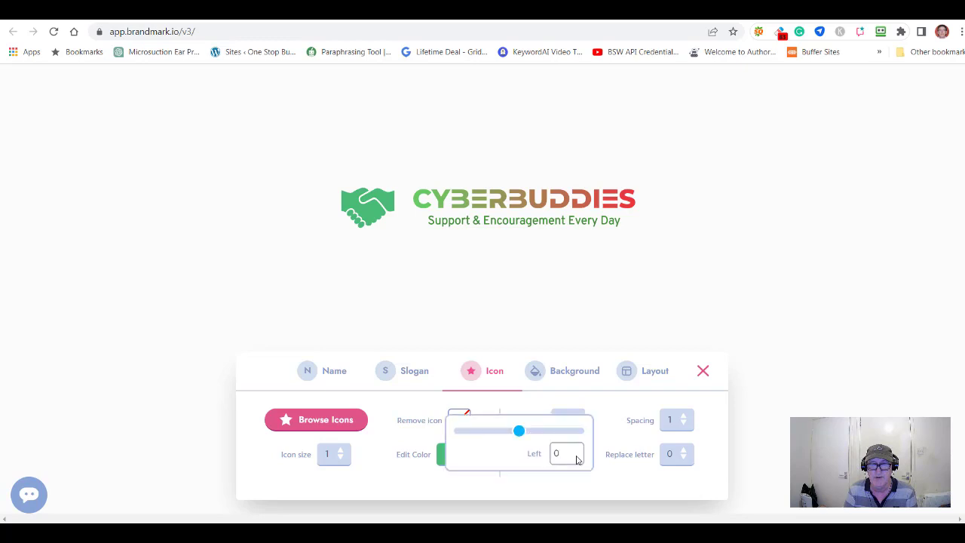
drag(517, 431, 525, 435)
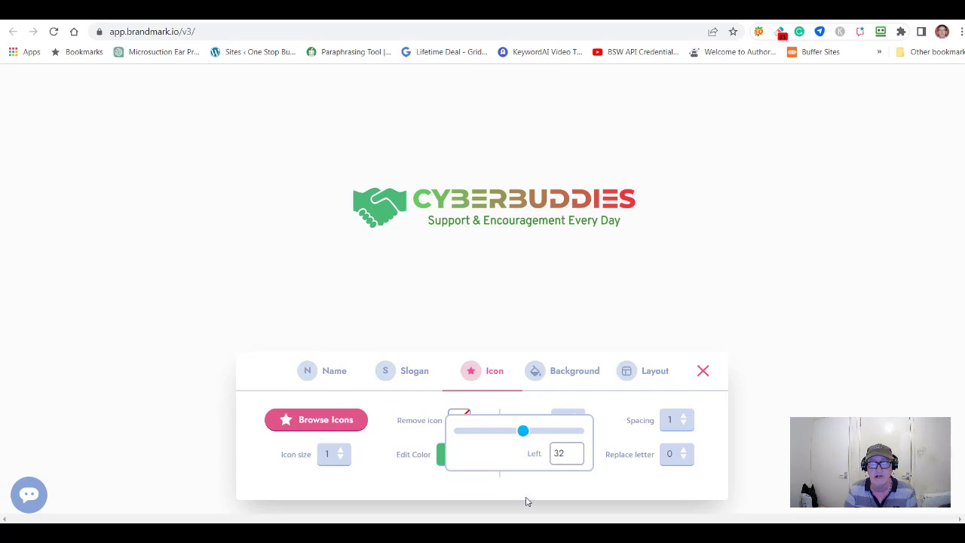
click(490, 495)
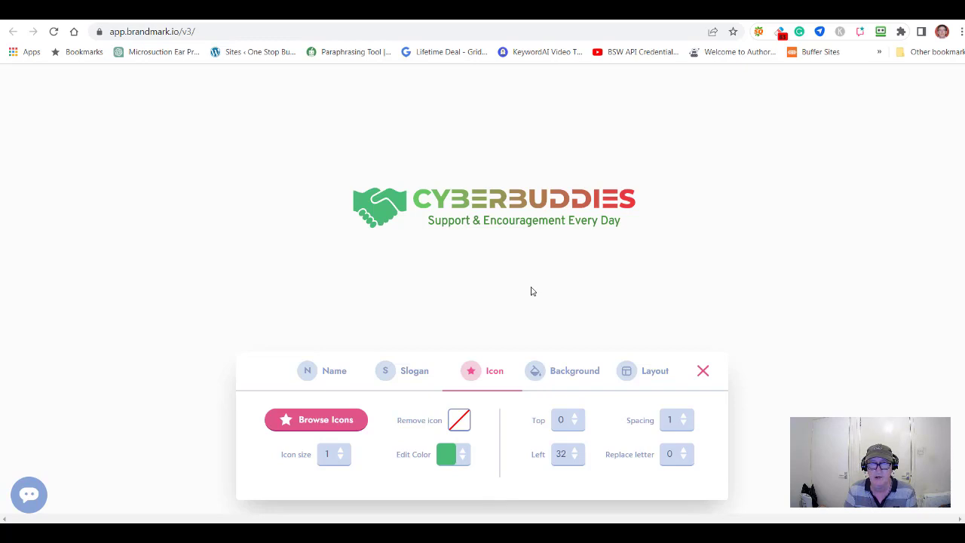
click(703, 371)
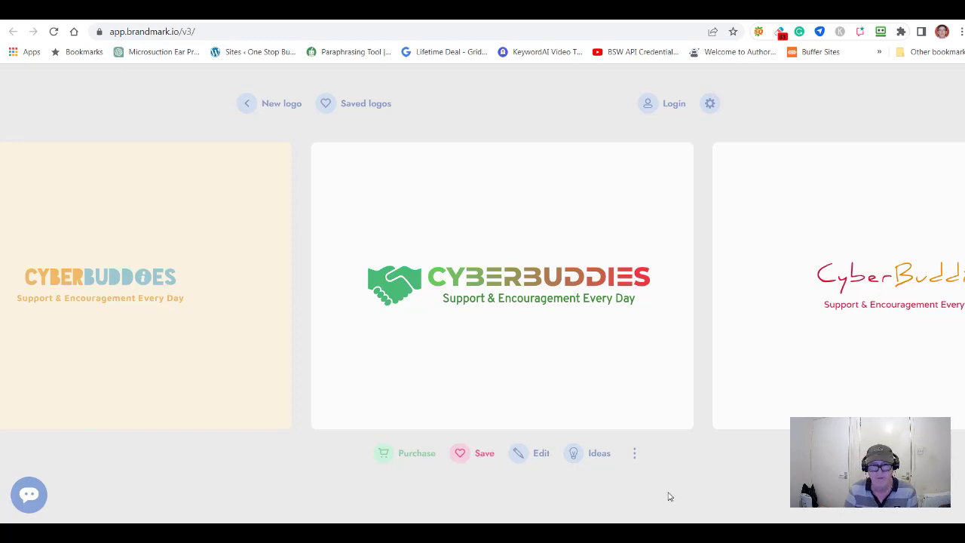
- Review the Basic, Designer and Enterprise purchase packages for the customized logo, and return to the designs
click(406, 454)
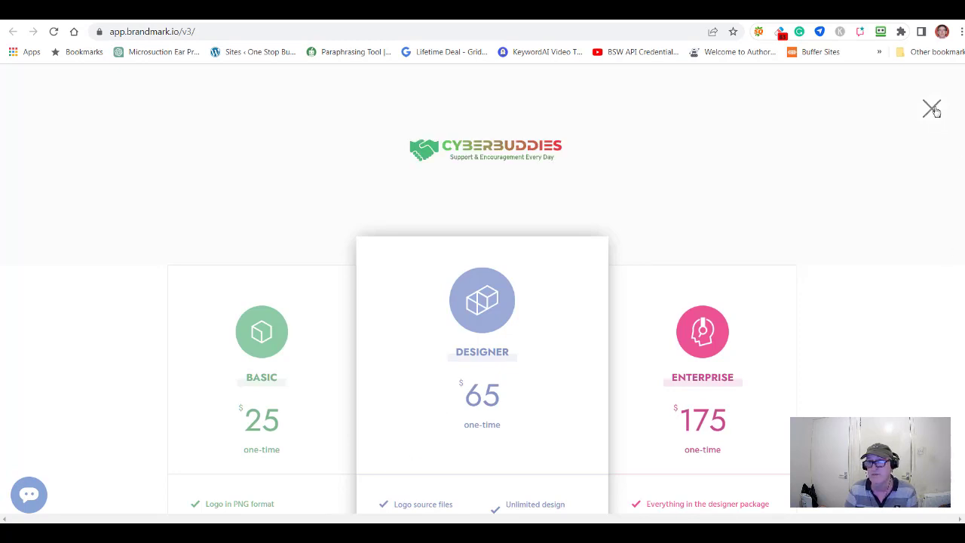
scroll(837, 287, down, 2)
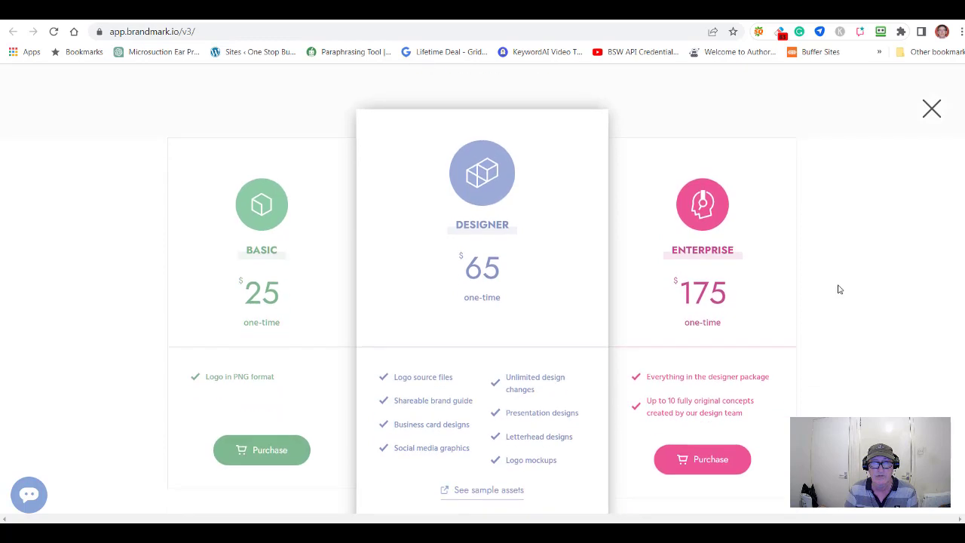
scroll(837, 289, up, 2)
click(931, 108)
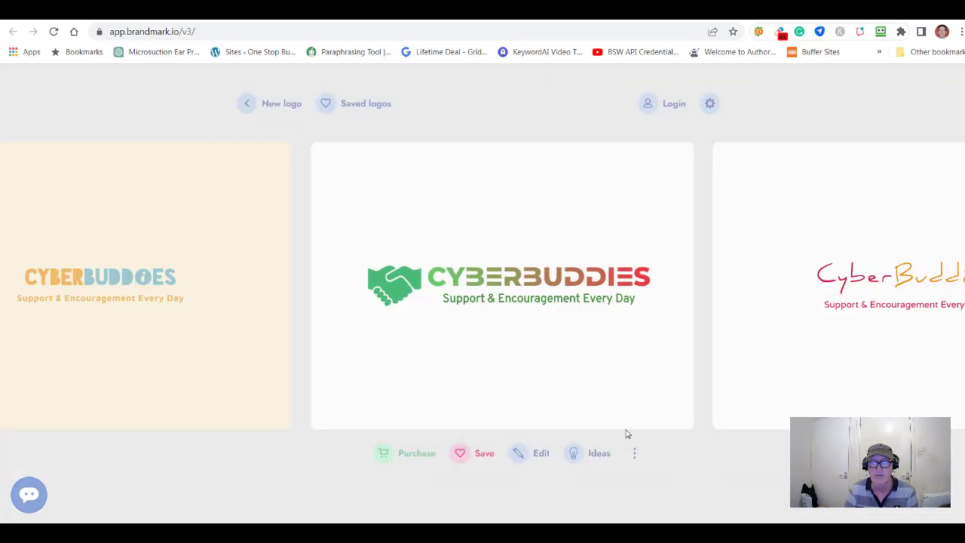
- Preview the customized logo full screen and examine its product mockups and brand color codes
click(492, 318)
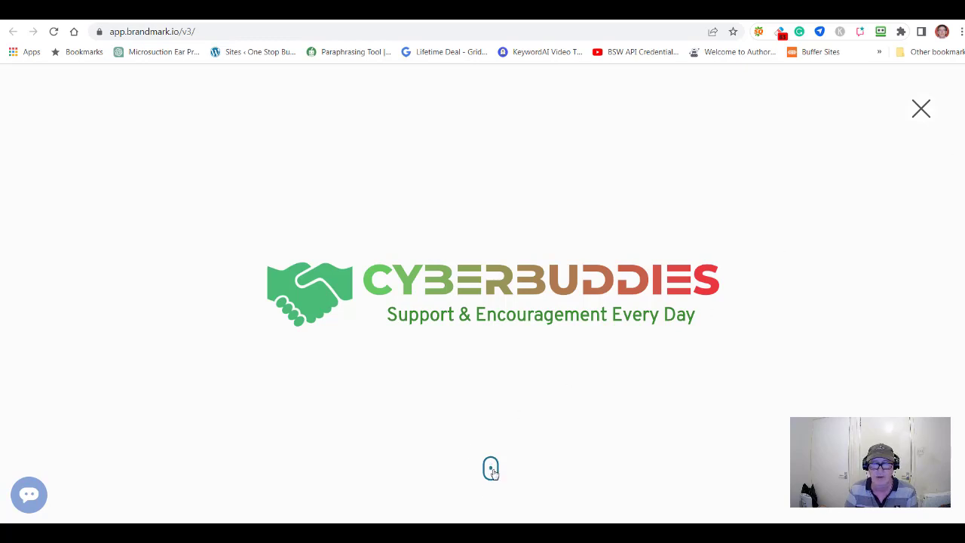
scroll(490, 471, down, 2)
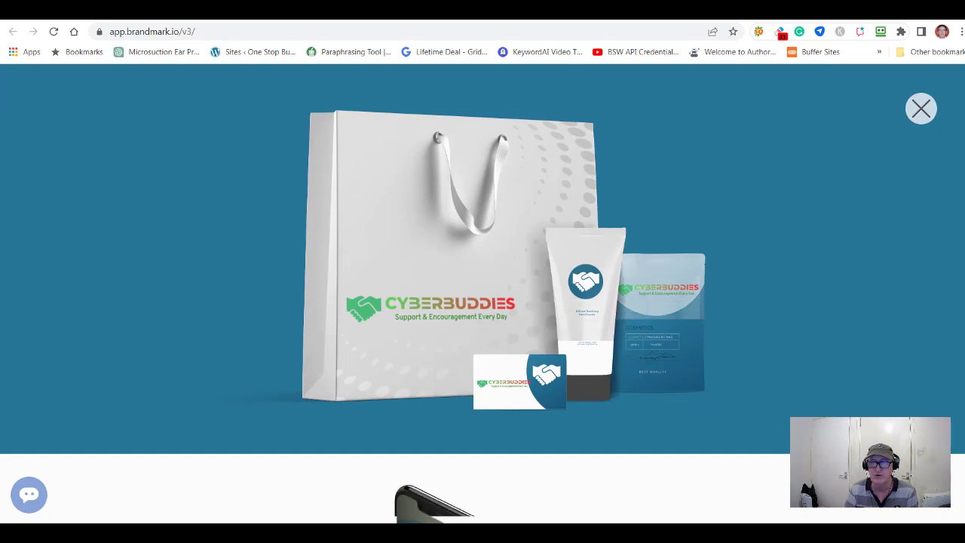
scroll(482, 294, down, 2)
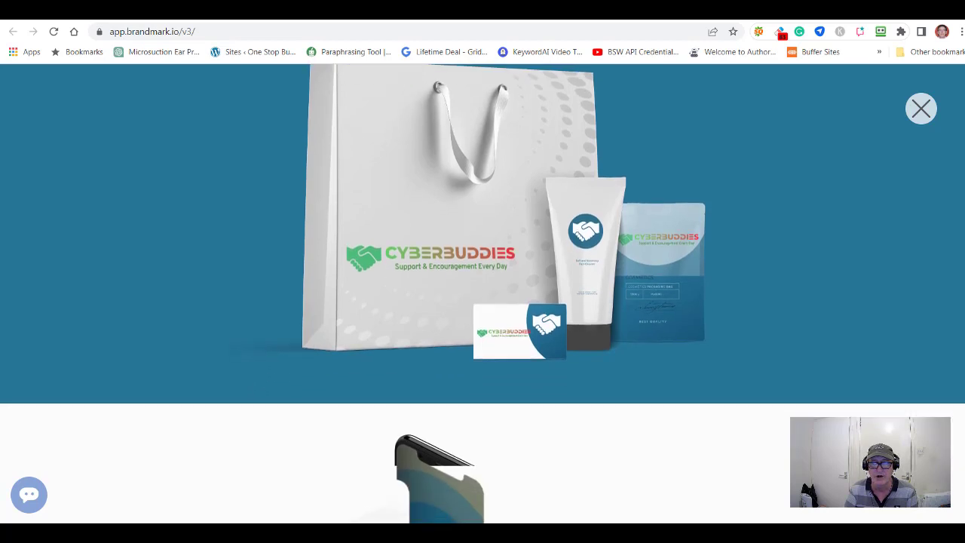
scroll(963, 324, down, 3)
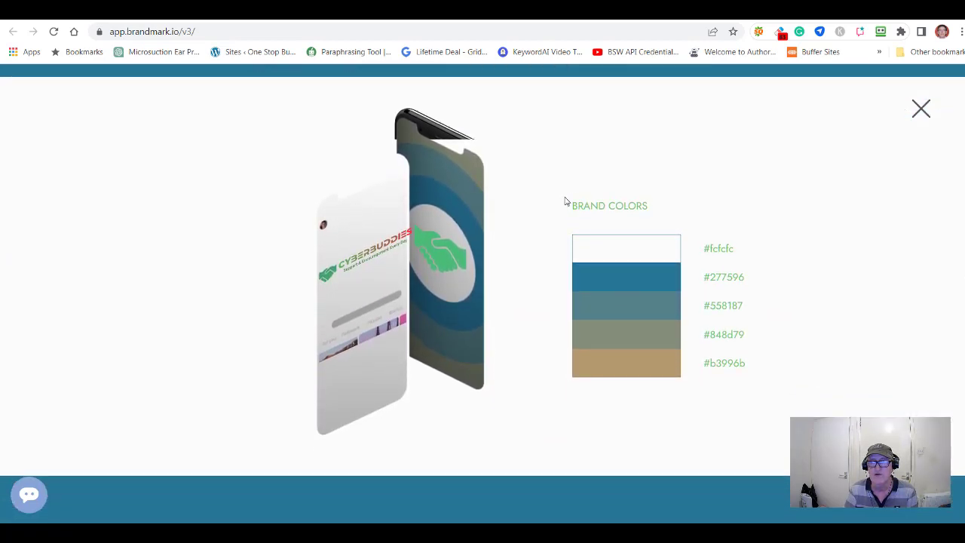
drag(751, 371, 569, 206)
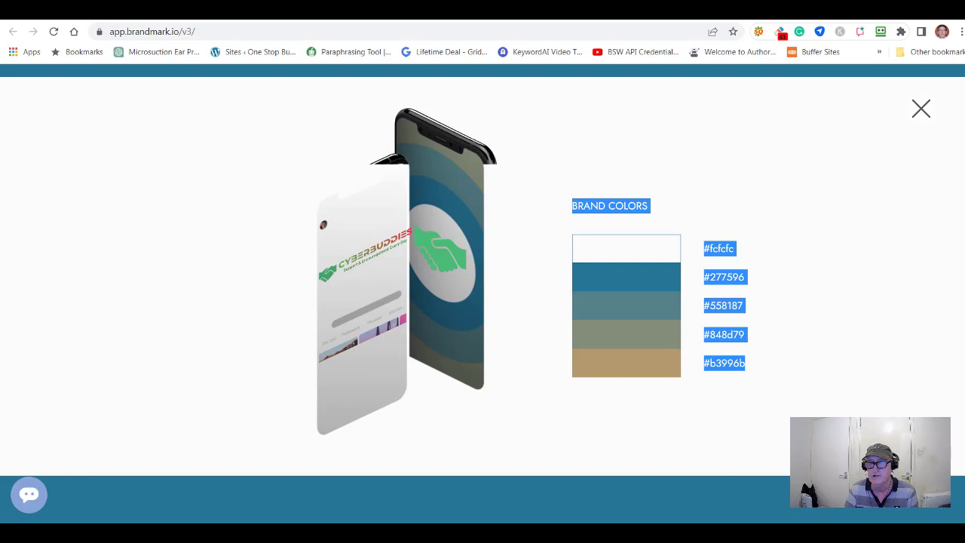
scroll(483, 294, up, 10)
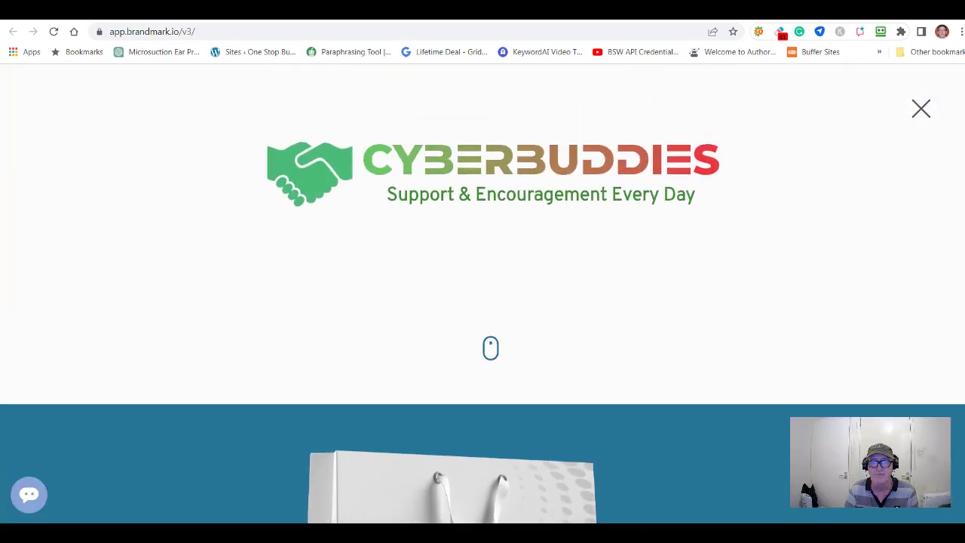
scroll(483, 331, up, 3)
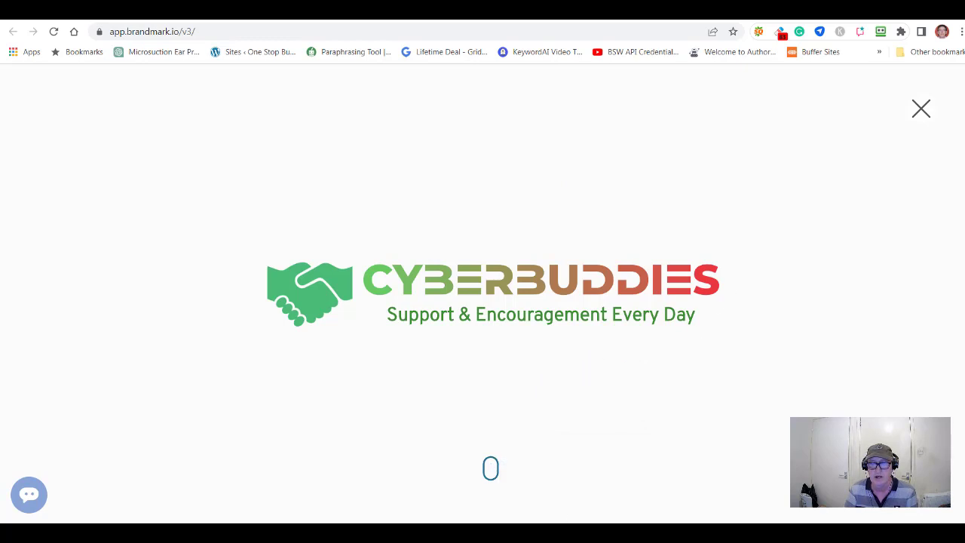
- Switch to paint.net and open Screenshot 2023-07-20 10.23.37.png from the Dropbox Screenshots folder
mouse_move(577, 533)
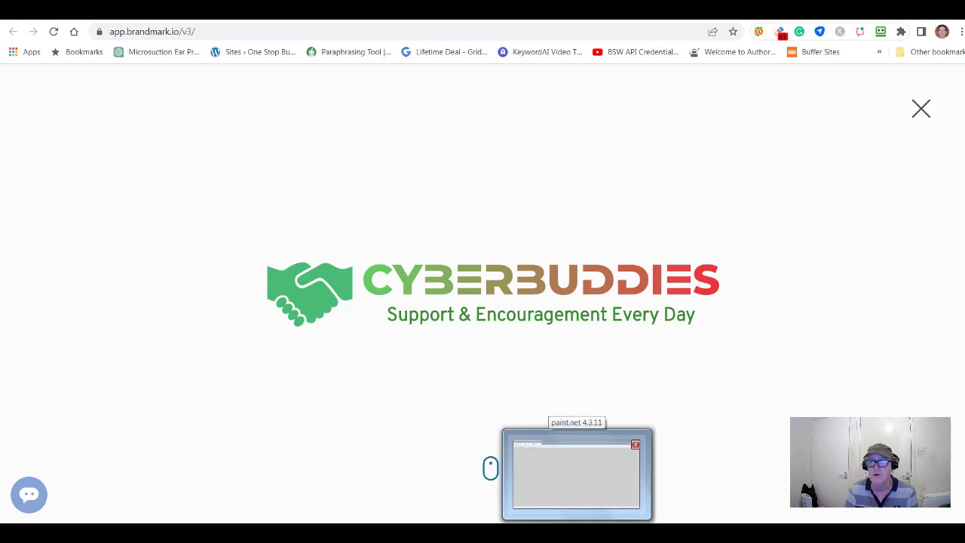
click(576, 475)
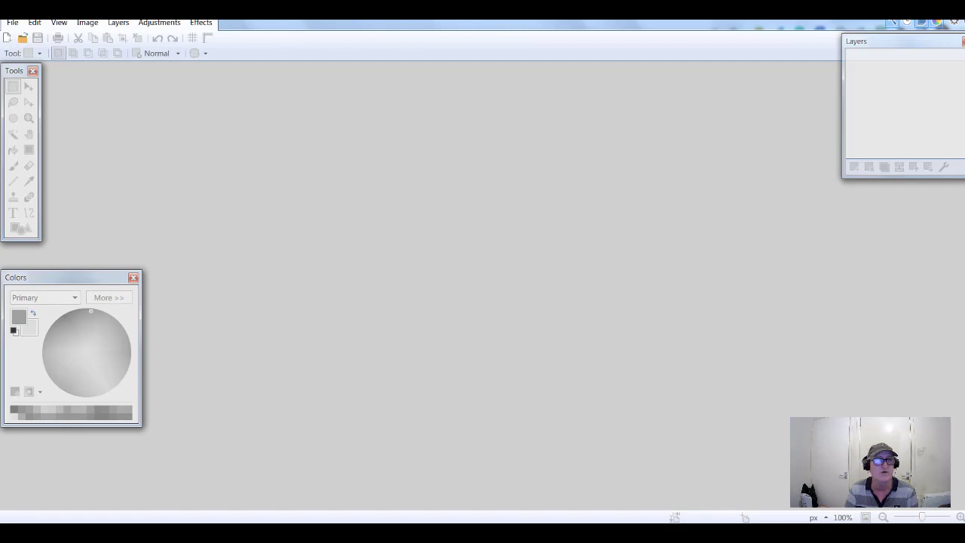
click(12, 23)
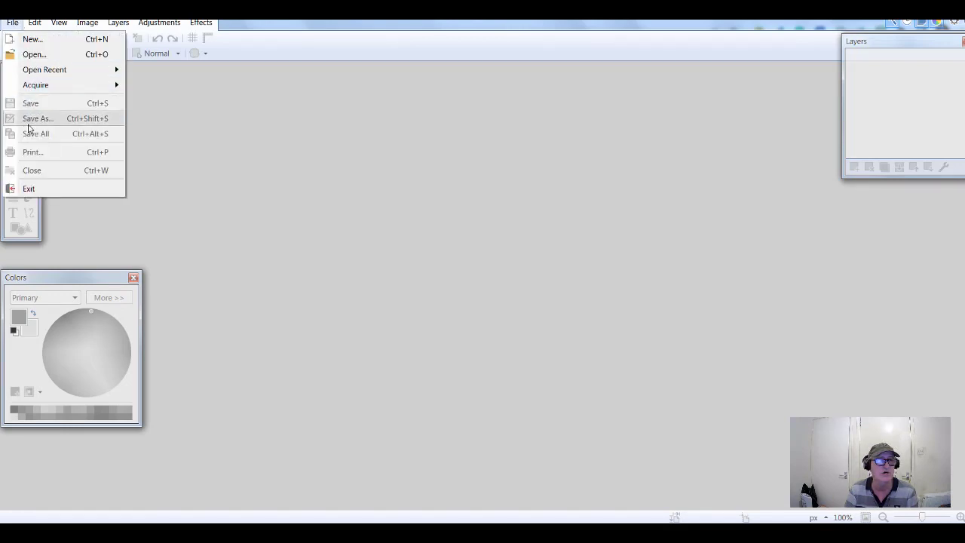
click(34, 58)
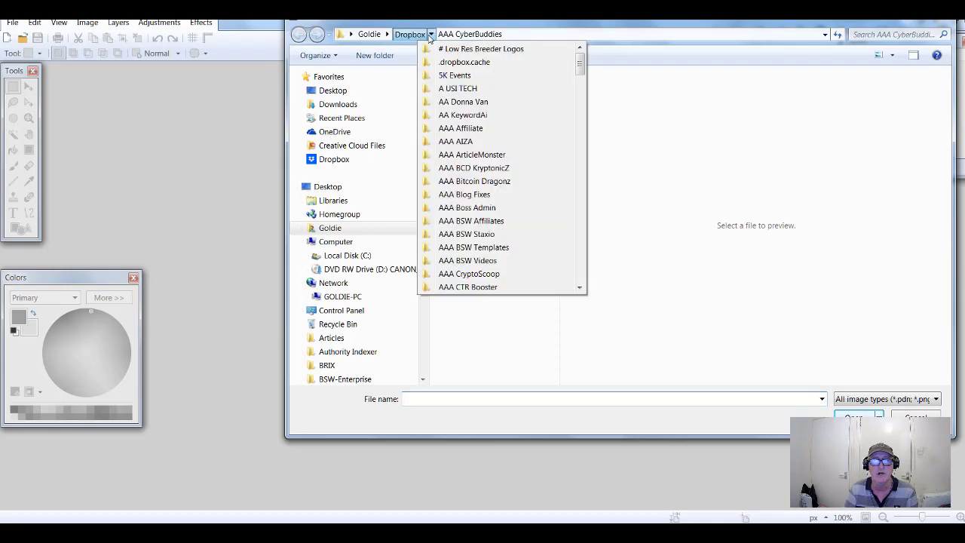
click(430, 34)
drag(579, 67, 580, 238)
click(461, 234)
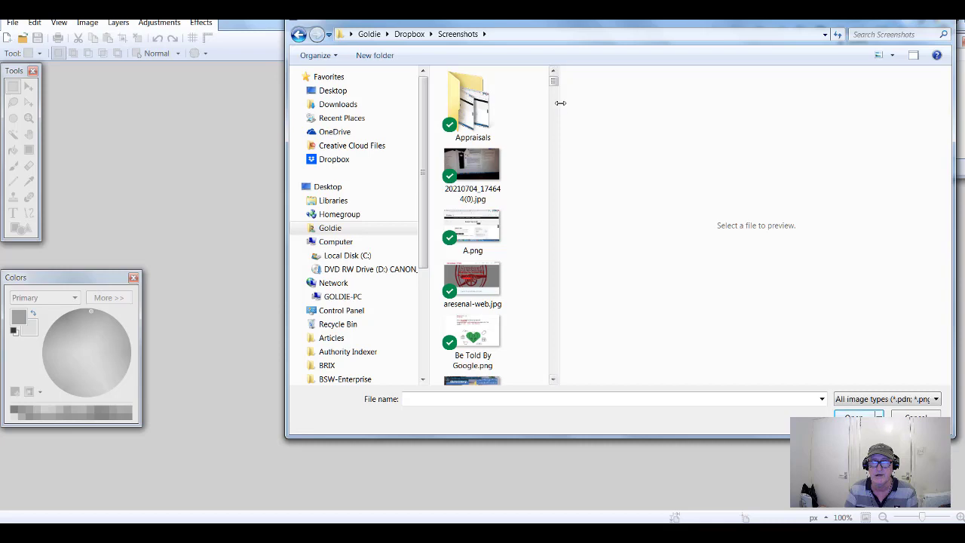
drag(558, 101, 645, 365)
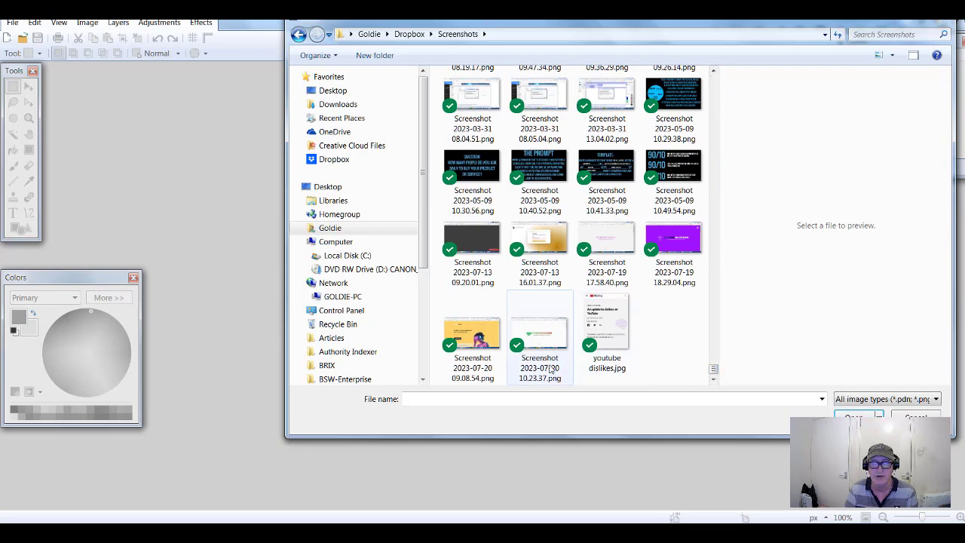
click(546, 334)
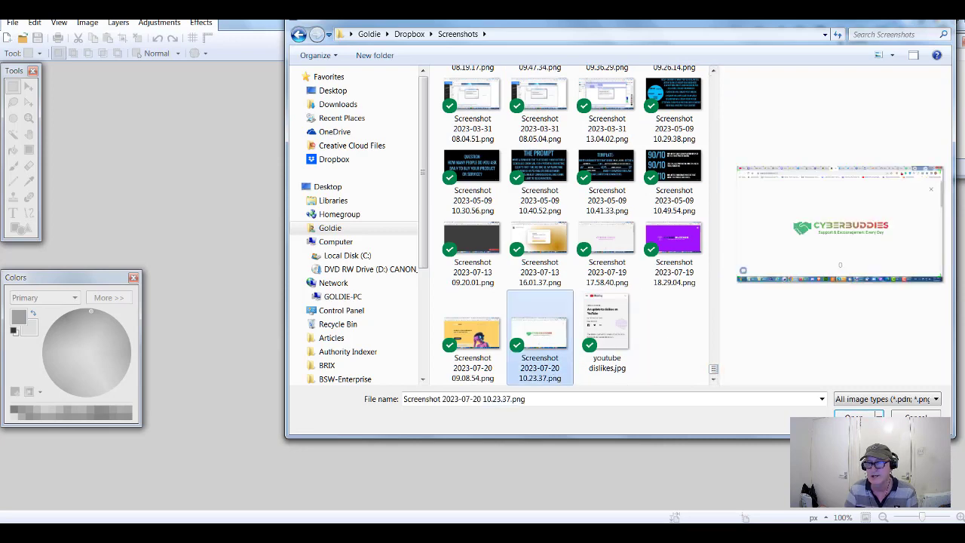
click(854, 418)
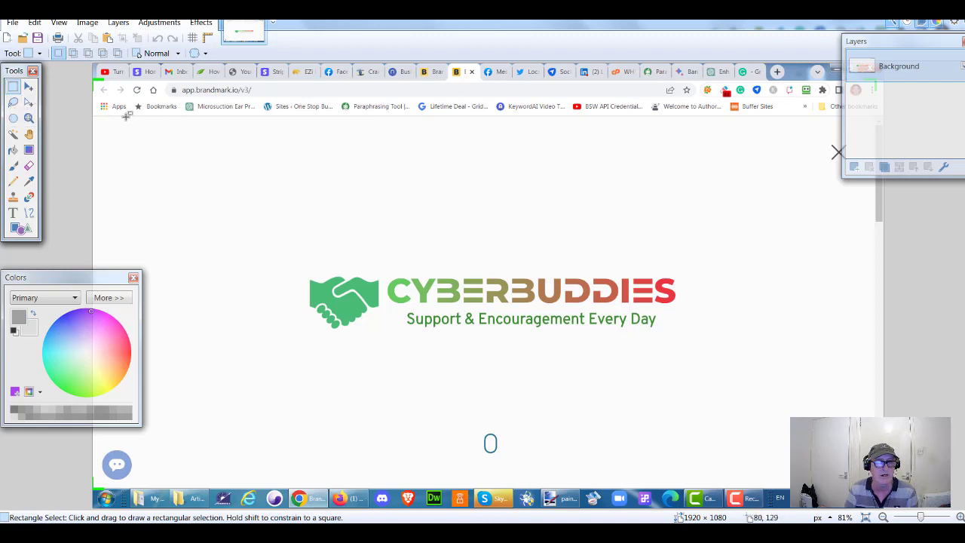
- Crop the screenshot to a rectangle of about 1816 × 900 px around the logo, excluding the browser bars and taskbar
drag(125, 116, 874, 488)
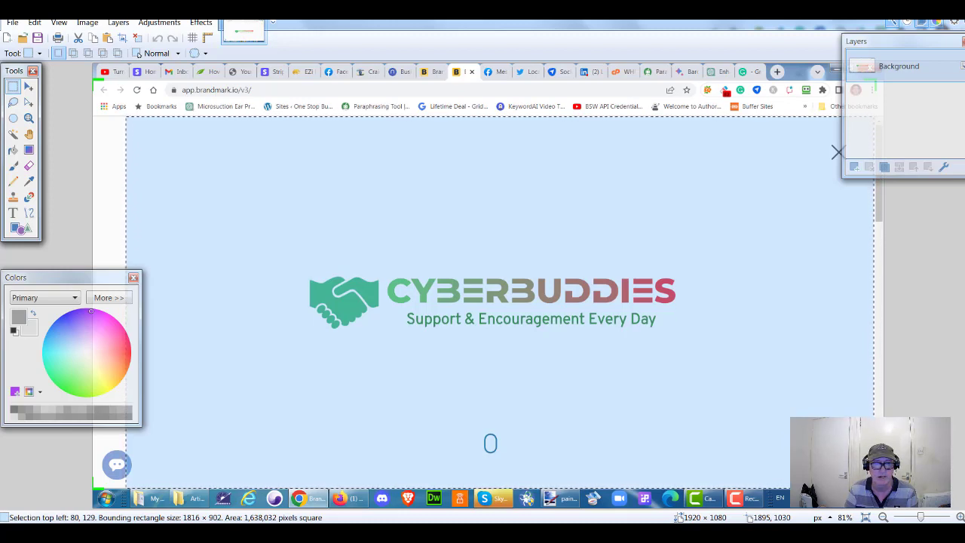
drag(873, 488, 874, 487)
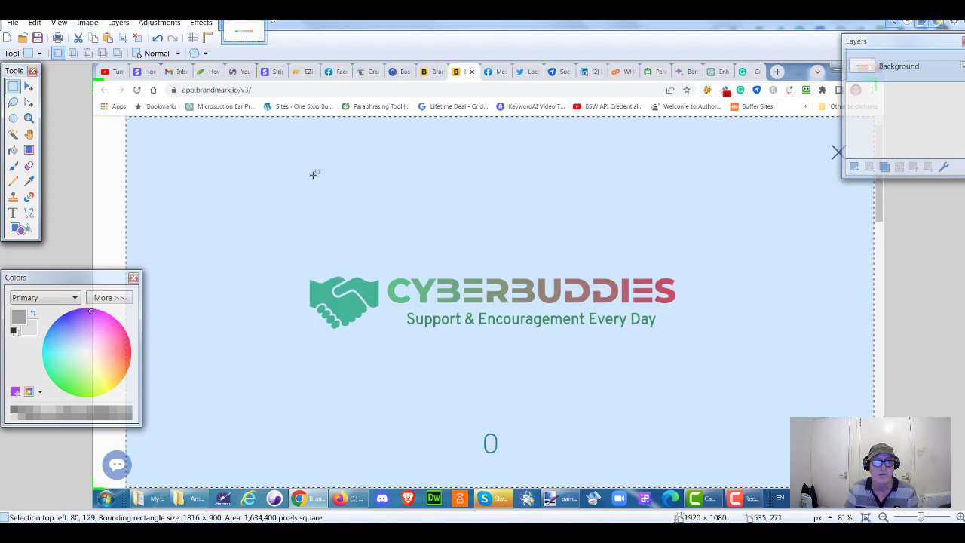
click(89, 22)
click(113, 37)
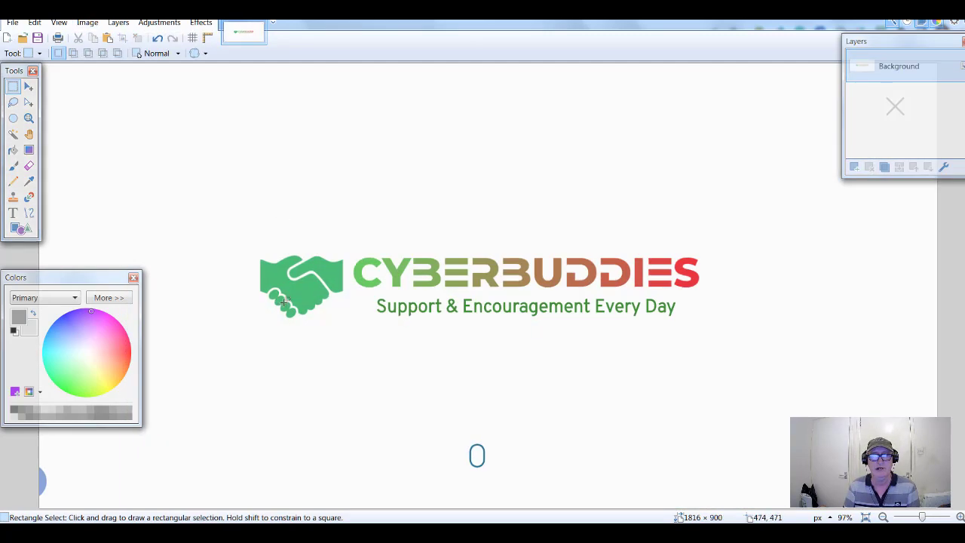
- Resize the cropped image to a width of 1280 pixels, maintaining the aspect ratio
click(86, 23)
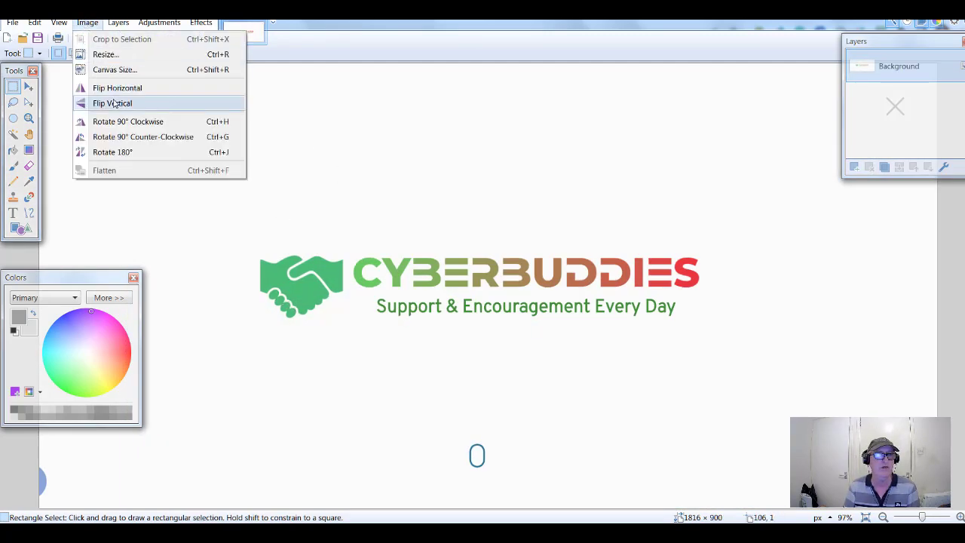
click(109, 55)
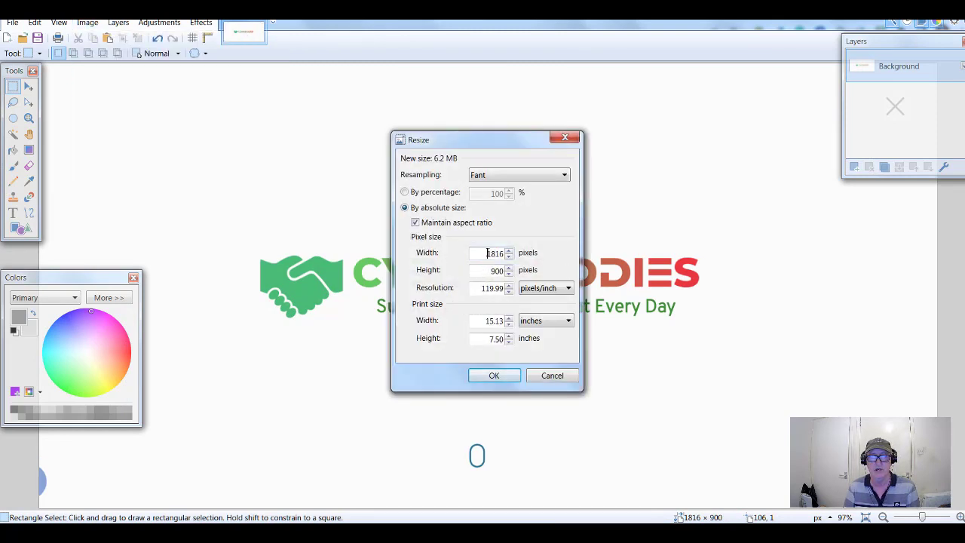
text(1280)
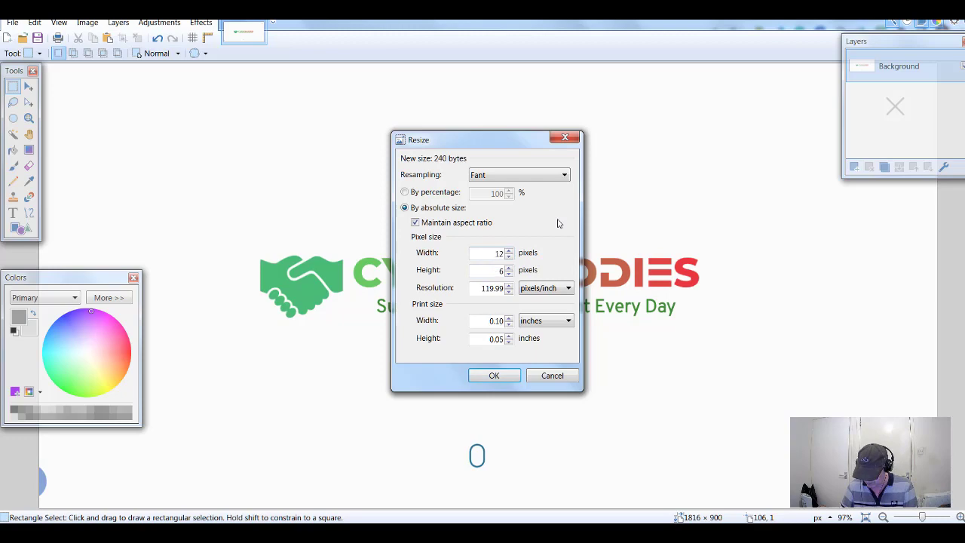
click(503, 377)
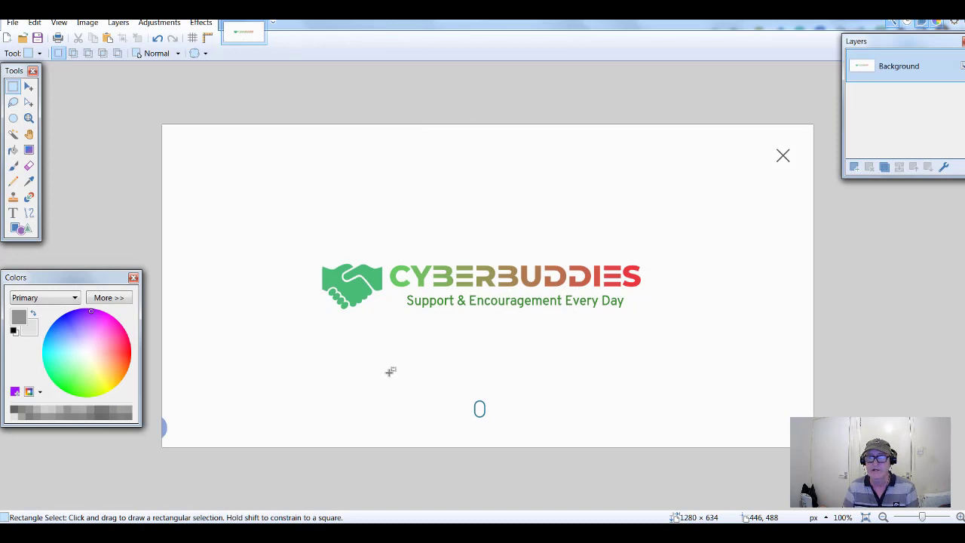
- Sample the off-white background and paint over the close cross, mouse icon and chat bubble remnant with a 30-wide brush
click(29, 181)
click(223, 165)
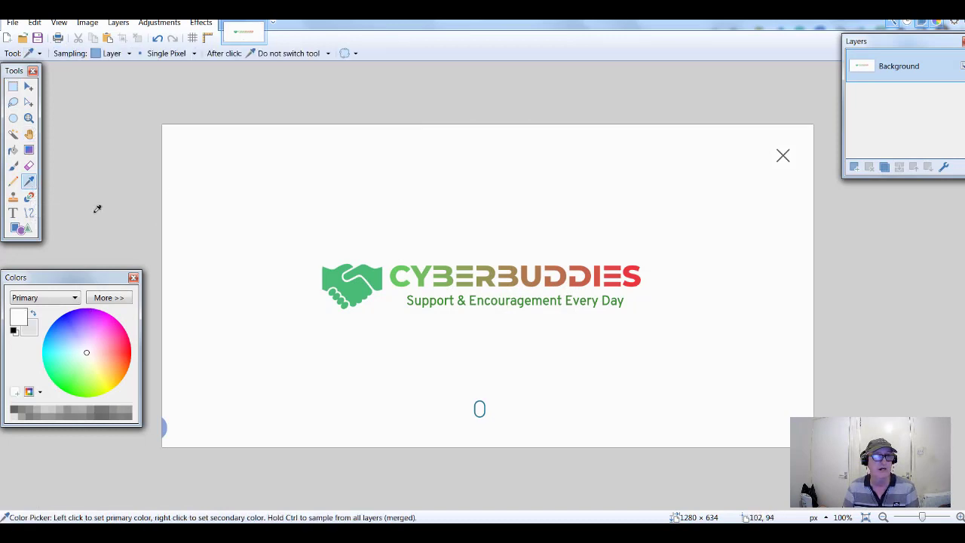
click(13, 166)
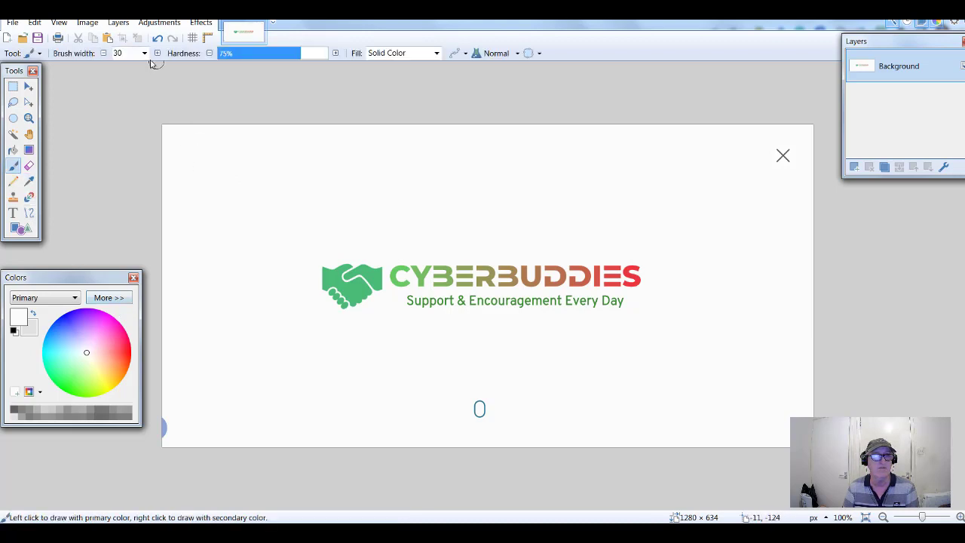
mouse_move(782, 151)
mouse_down()
mouse_move(795, 149)
mouse_move(781, 162)
mouse_up()
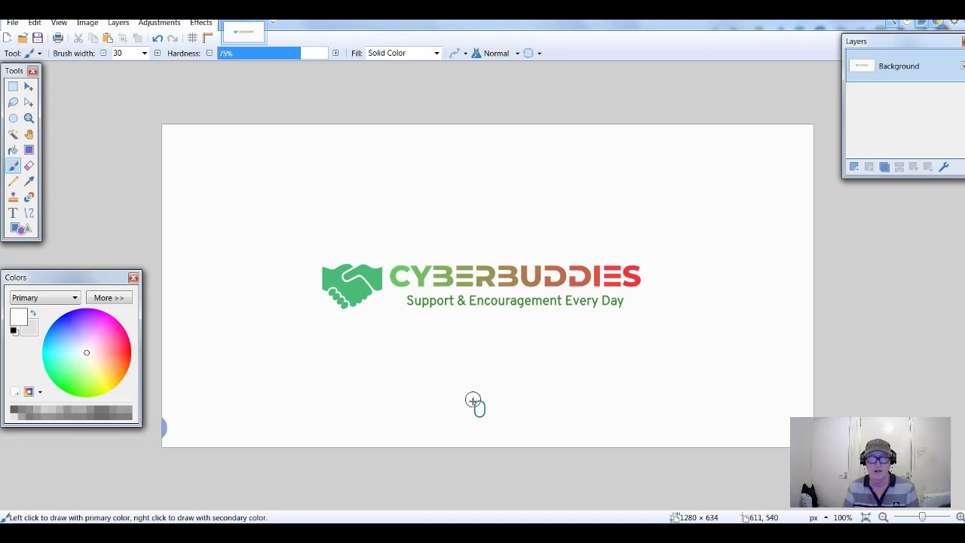
mouse_move(472, 400)
mouse_down()
mouse_move(460, 418)
mouse_move(490, 416)
mouse_move(454, 405)
mouse_move(485, 419)
mouse_up()
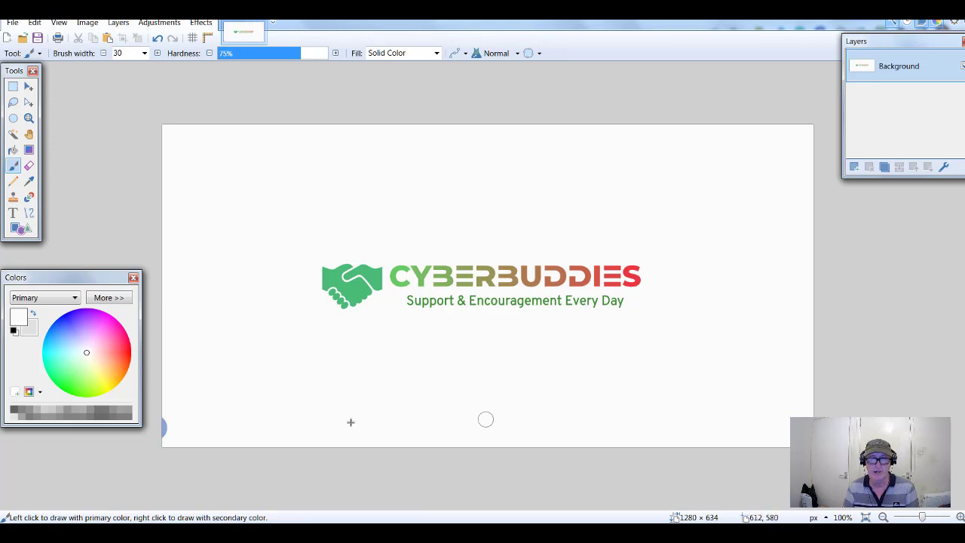
drag(161, 431, 162, 400)
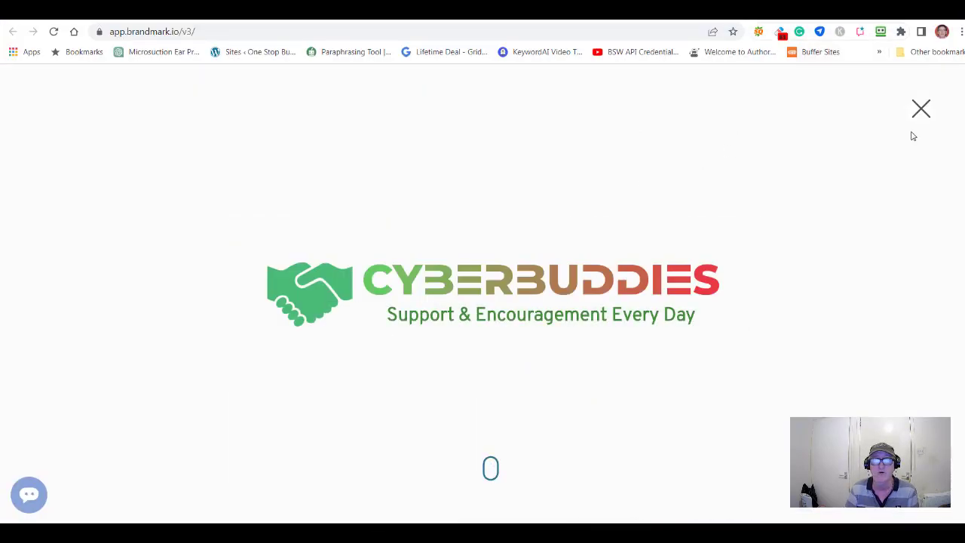
- Leave the logo preview for the new-logo brand name form in Brandmark, and switch to the Brandmark homepage
click(919, 110)
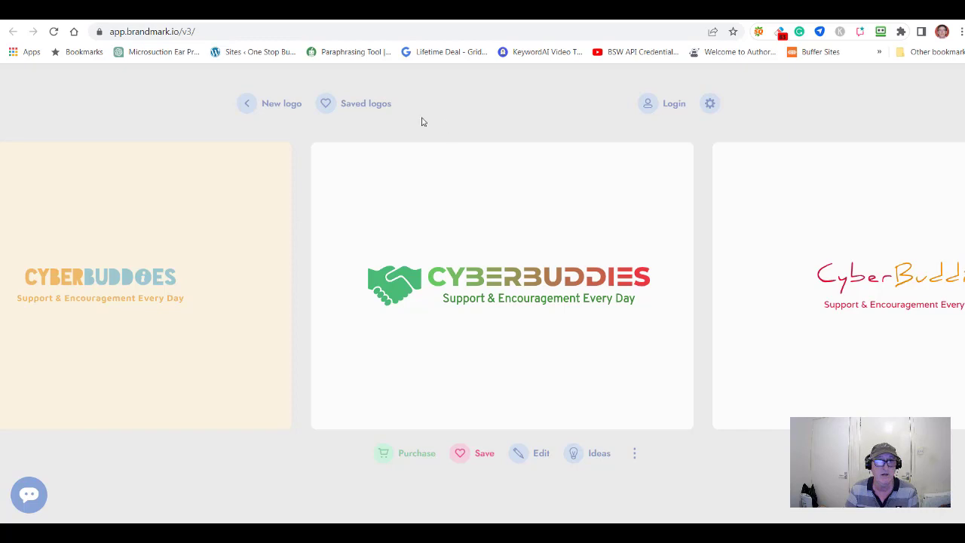
click(268, 109)
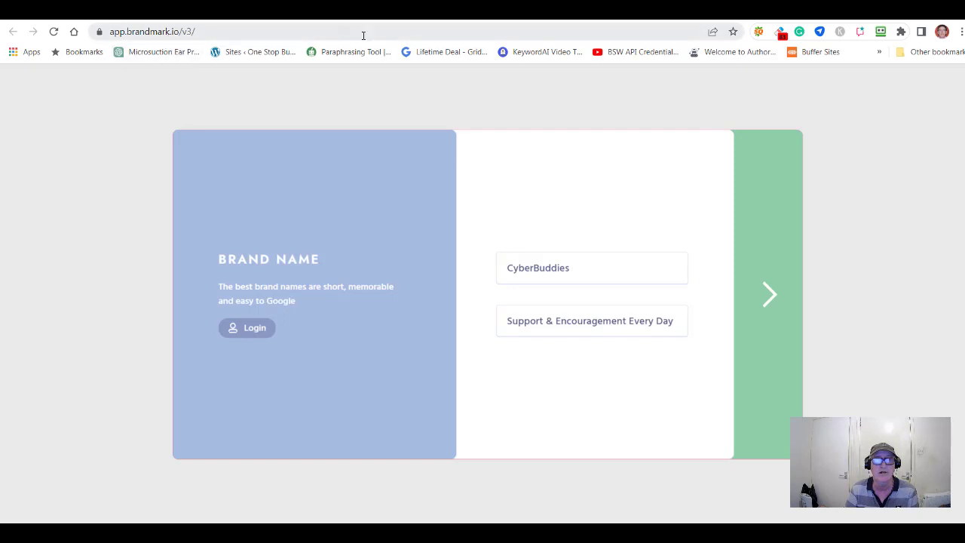
click(419, 20)
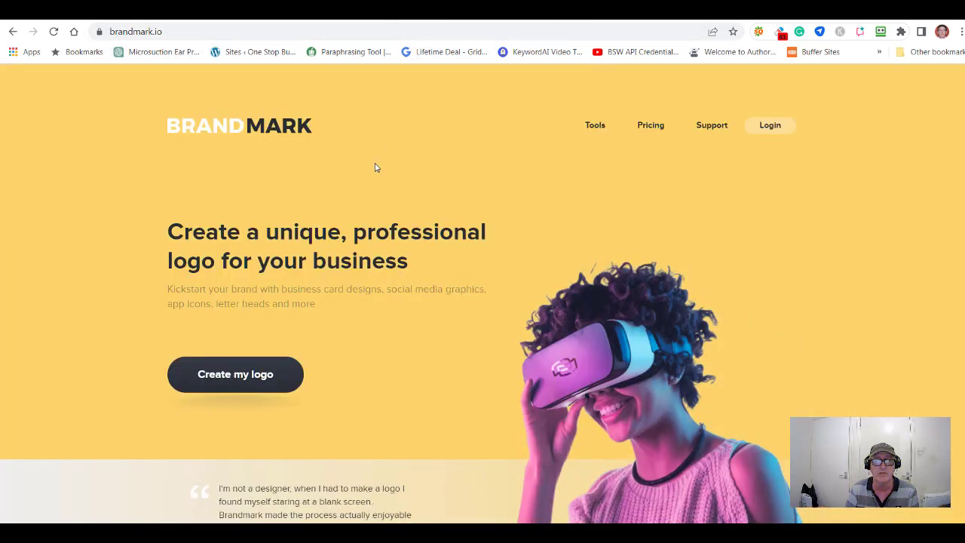